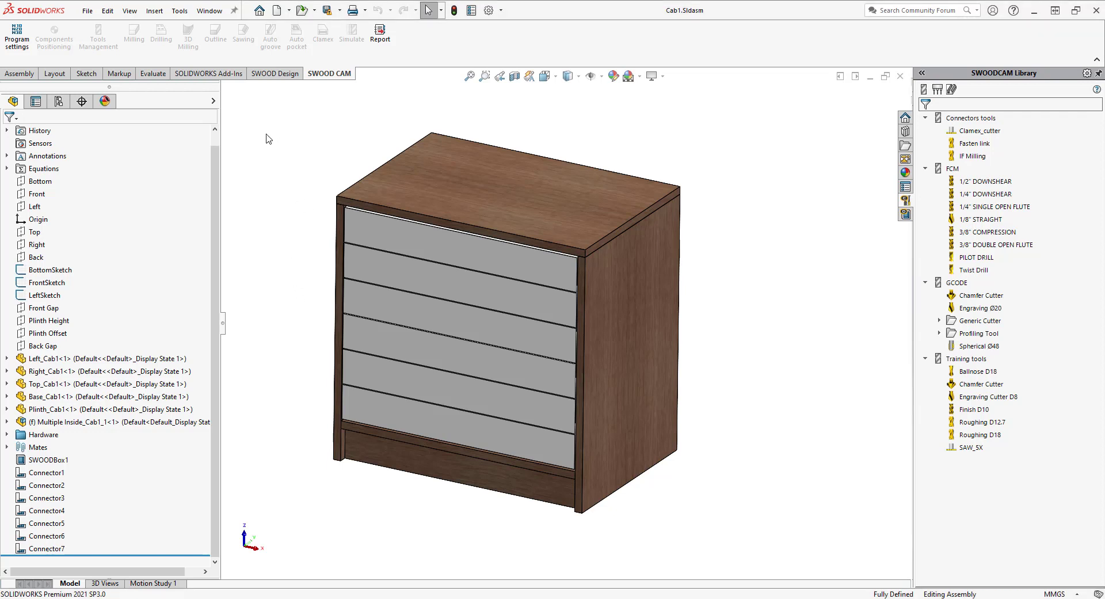
# - Start a SWOOD CAM nesting project with the active Cab1.Sldasm assembly as its source
pyautogui.click(184, 15)
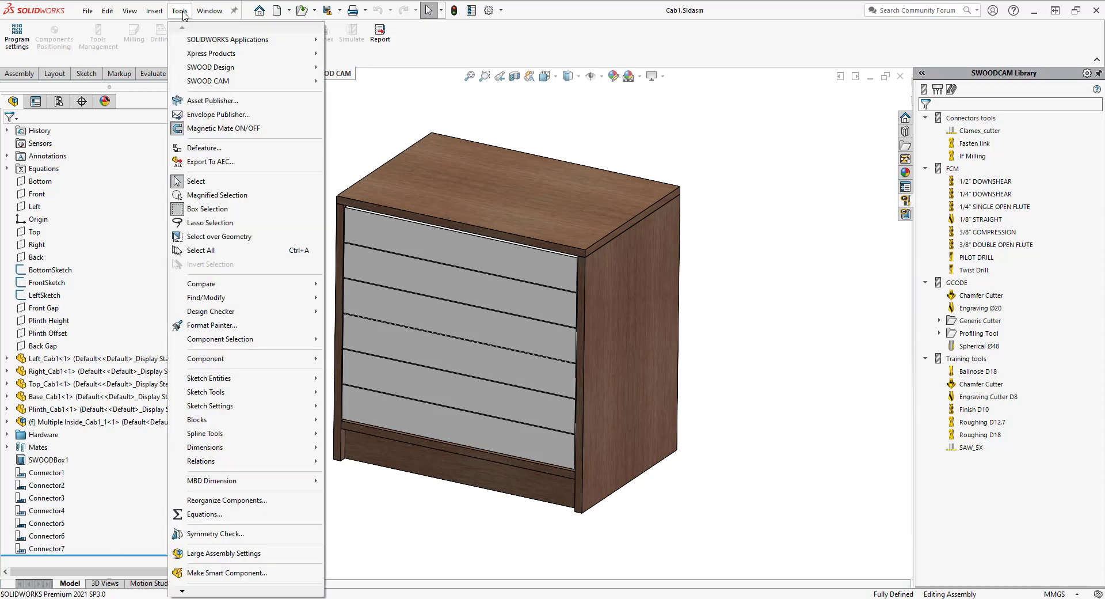
pyautogui.moveTo(238, 87)
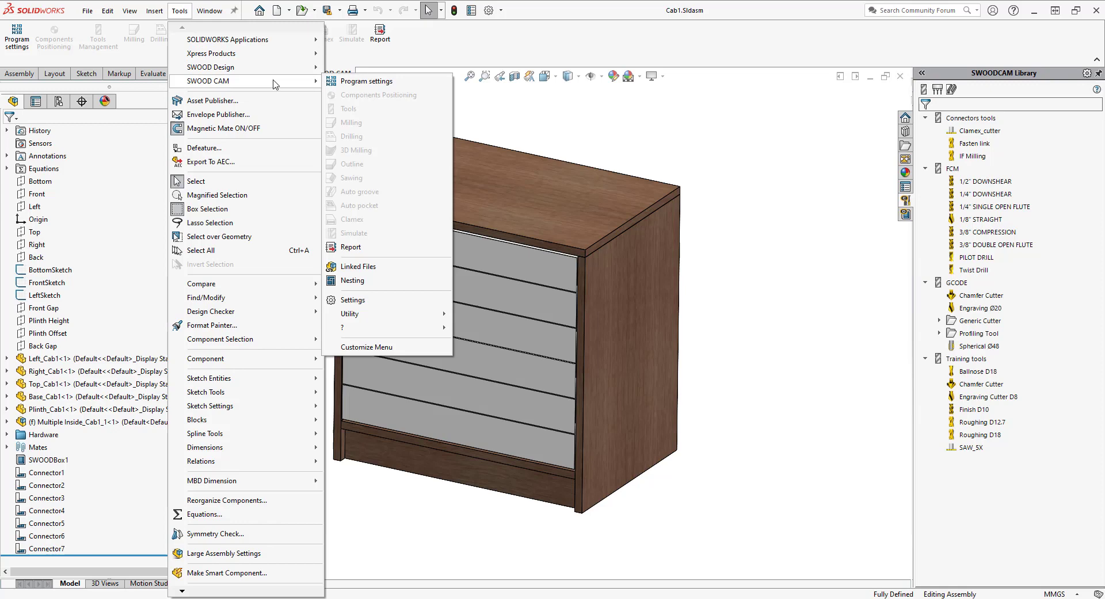
pyautogui.click(375, 287)
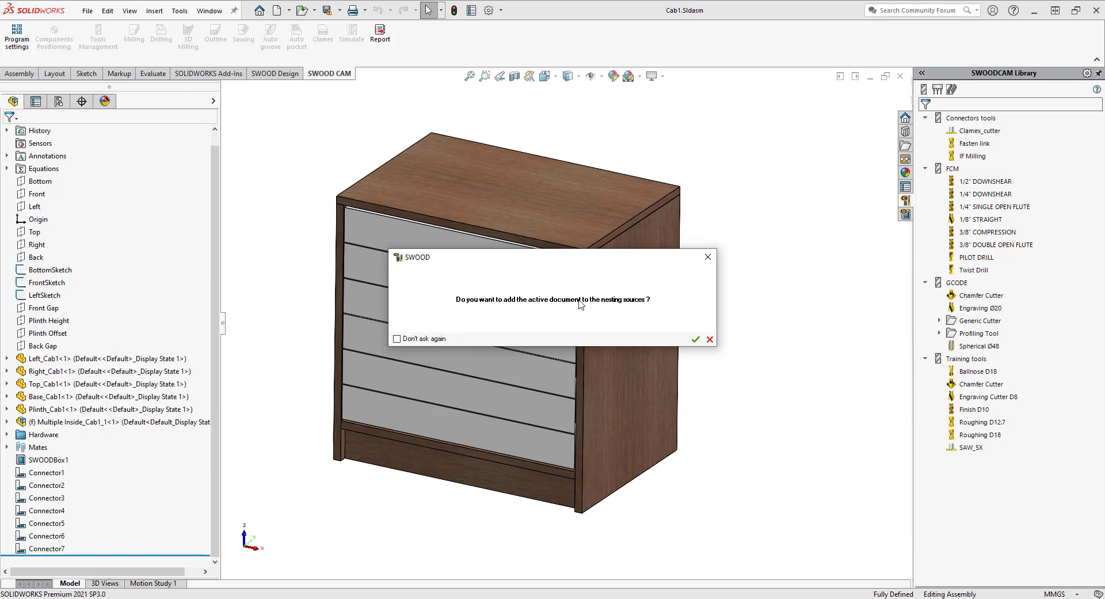
pyautogui.click(695, 340)
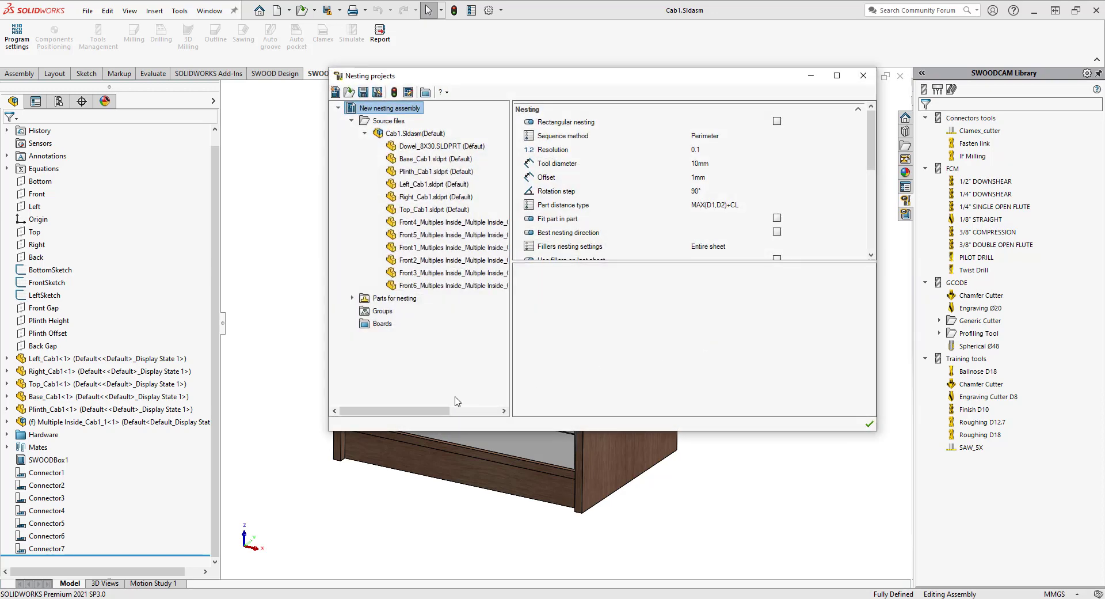
# - Check the project's source files and the add-source option, adding nothing
pyautogui.click(389, 122)
pyautogui.rightClick(388, 123)
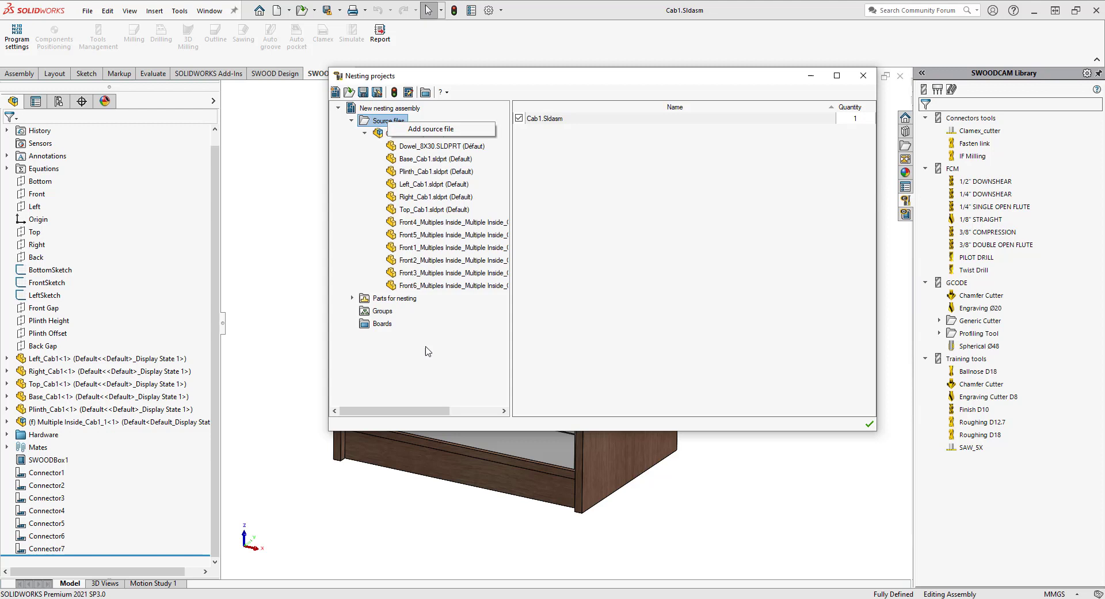
pyautogui.click(448, 361)
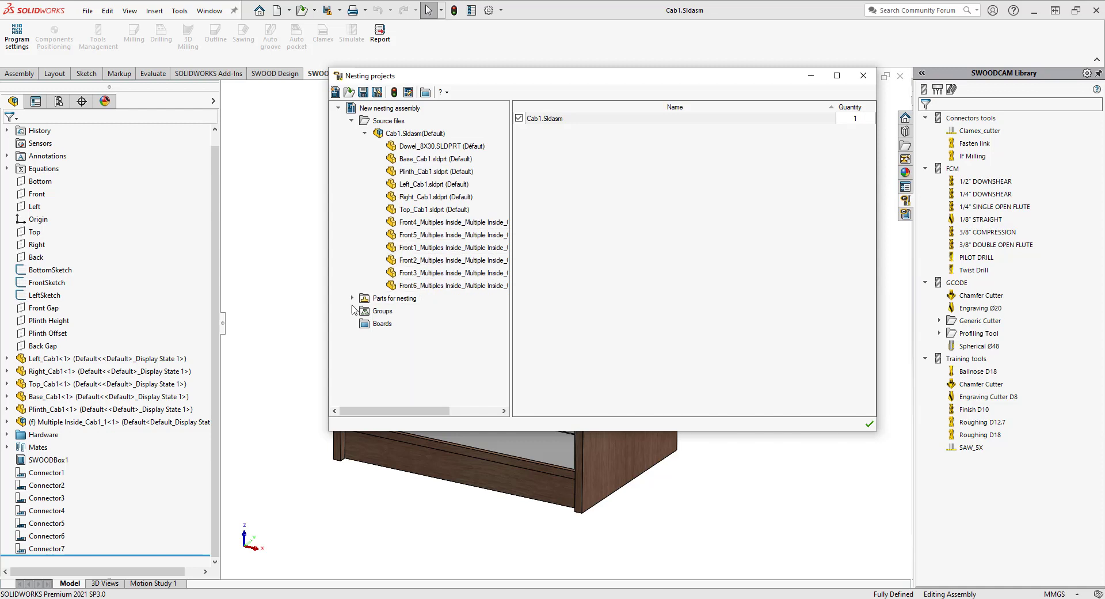
pyautogui.click(365, 133)
# - Inspect the Base_Cab1, Dowel_8X30 and drawer front parts and confirm the boards list is empty
pyautogui.click(352, 146)
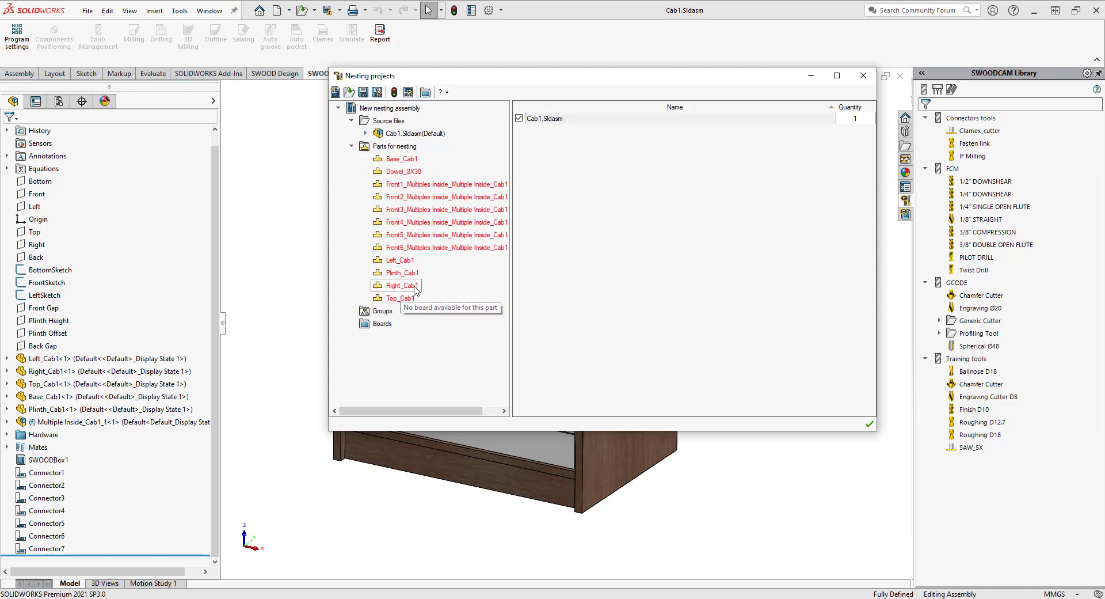
pyautogui.click(406, 160)
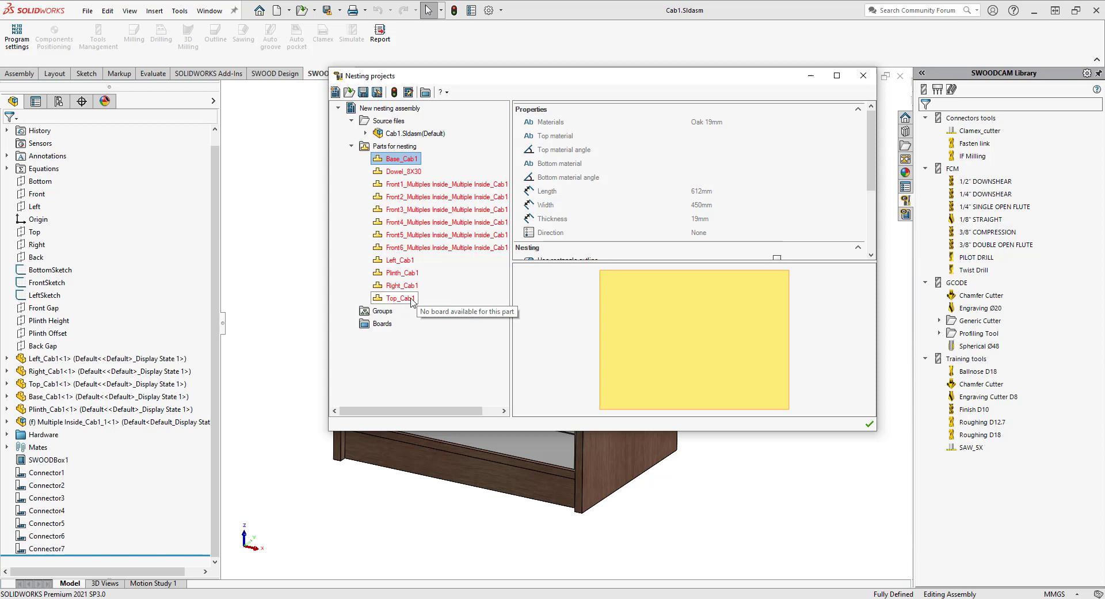
pyautogui.click(404, 172)
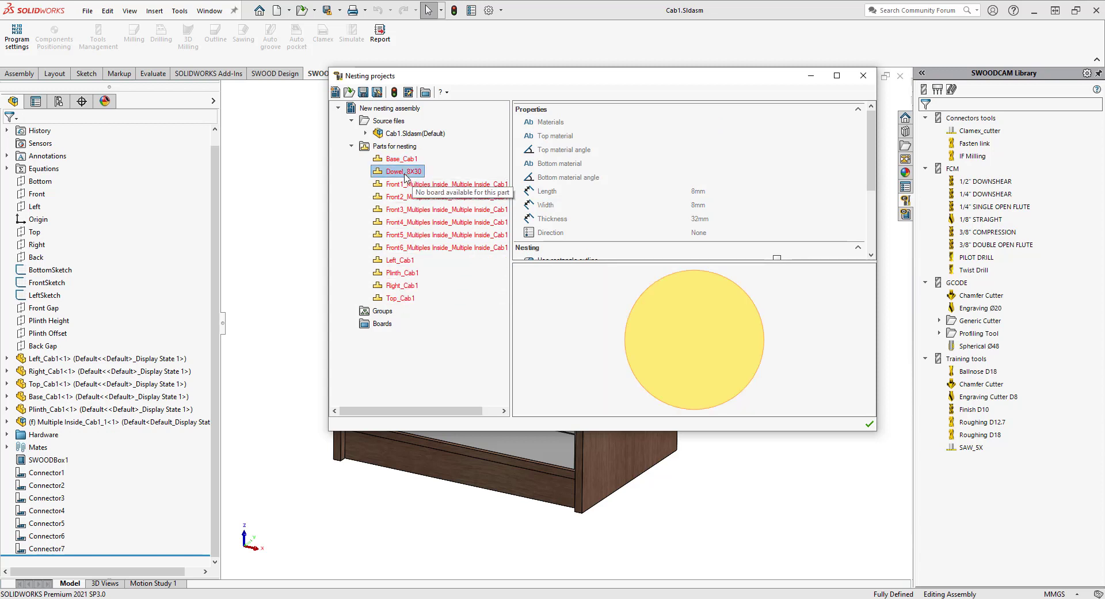
pyautogui.click(443, 185)
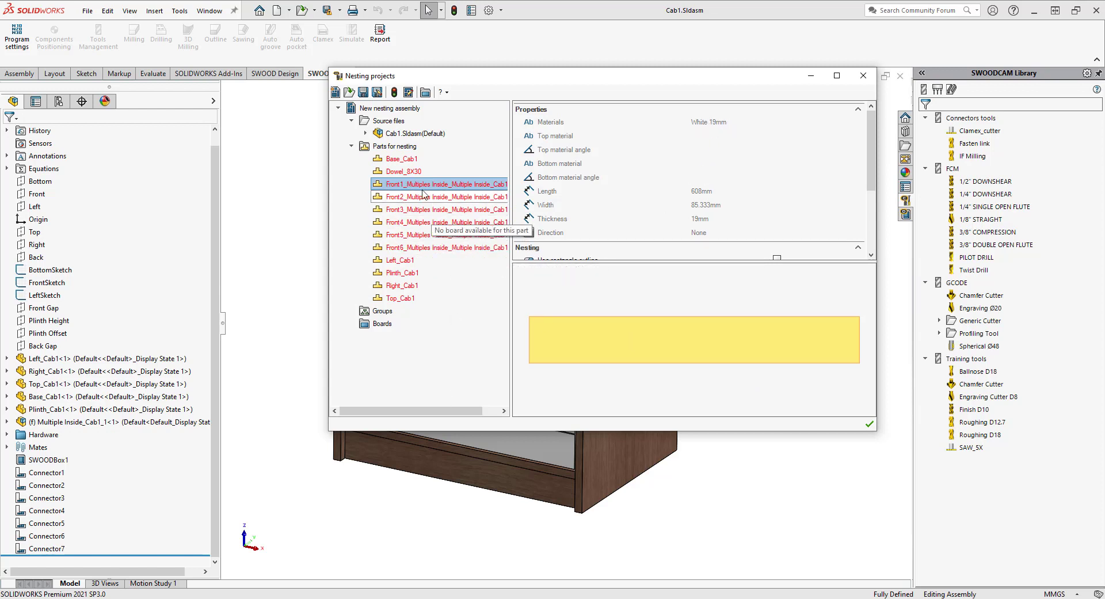
pyautogui.click(395, 326)
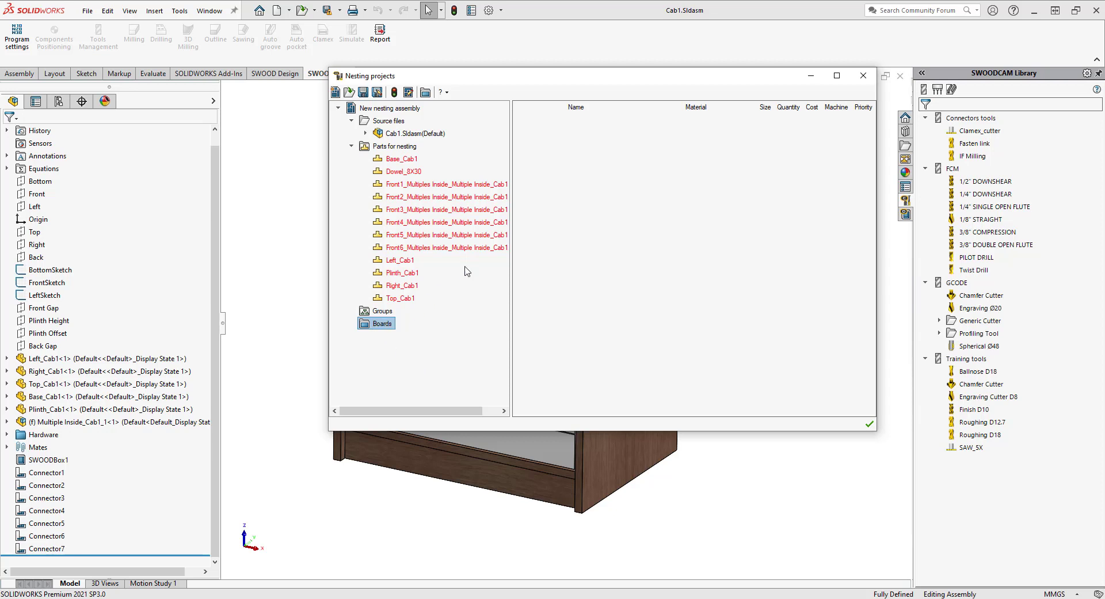
pyautogui.click(401, 161)
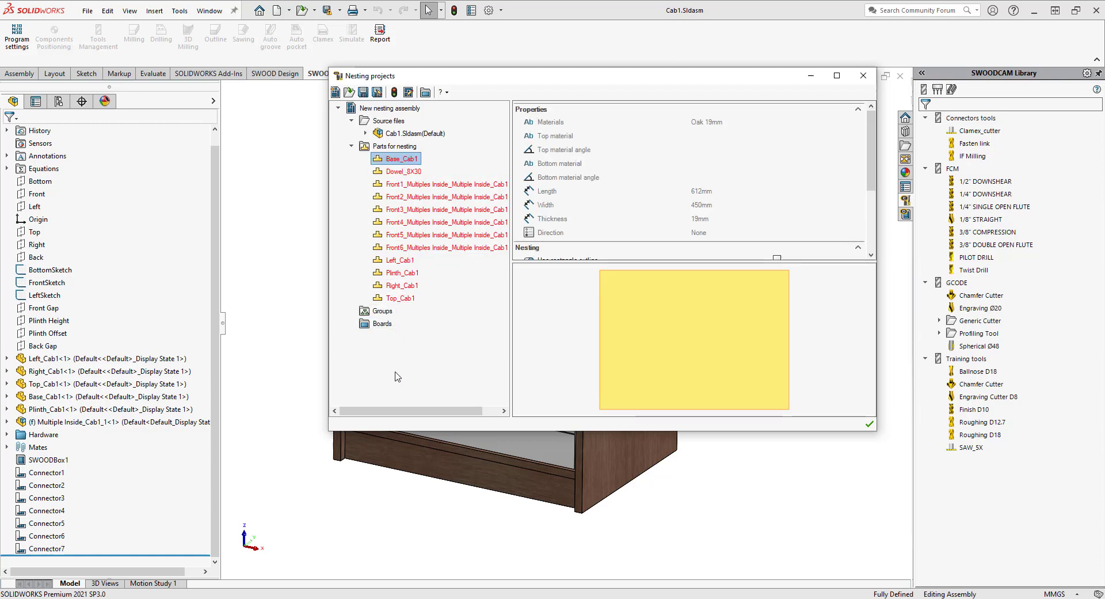
pyautogui.click(381, 324)
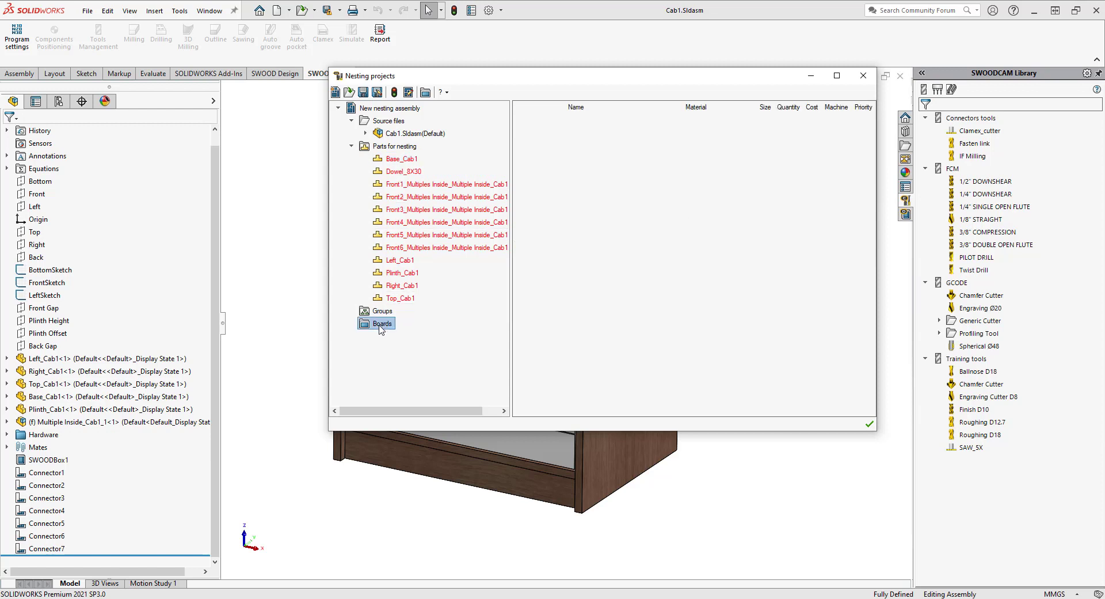
# - Bring up the Boards library configuration and the Boards folder's add options
pyautogui.click(425, 94)
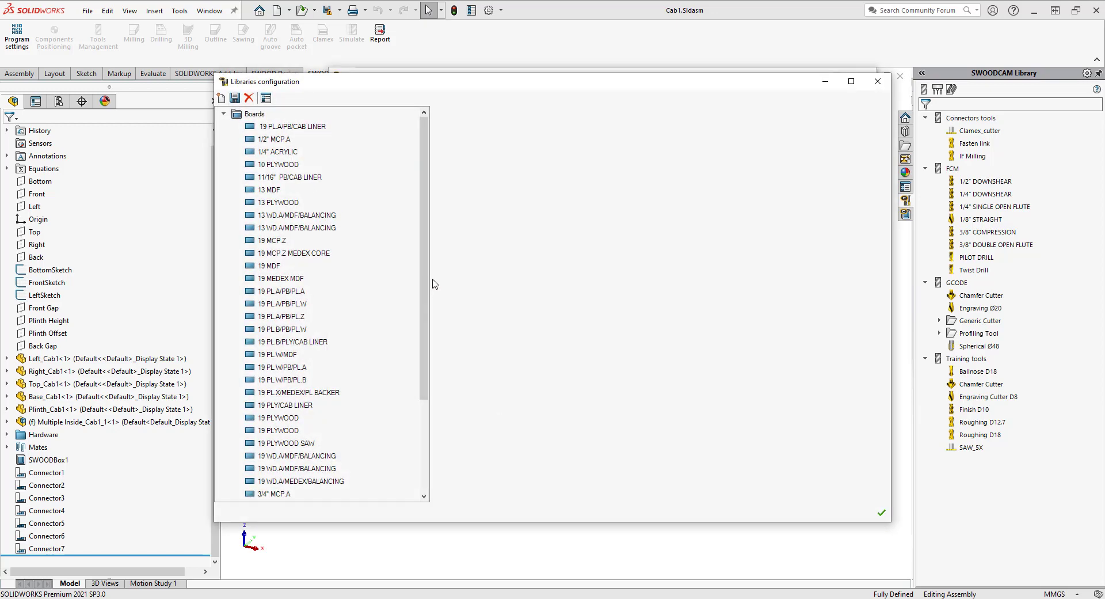
pyautogui.moveTo(398, 83); pyautogui.dragTo(336, 80)
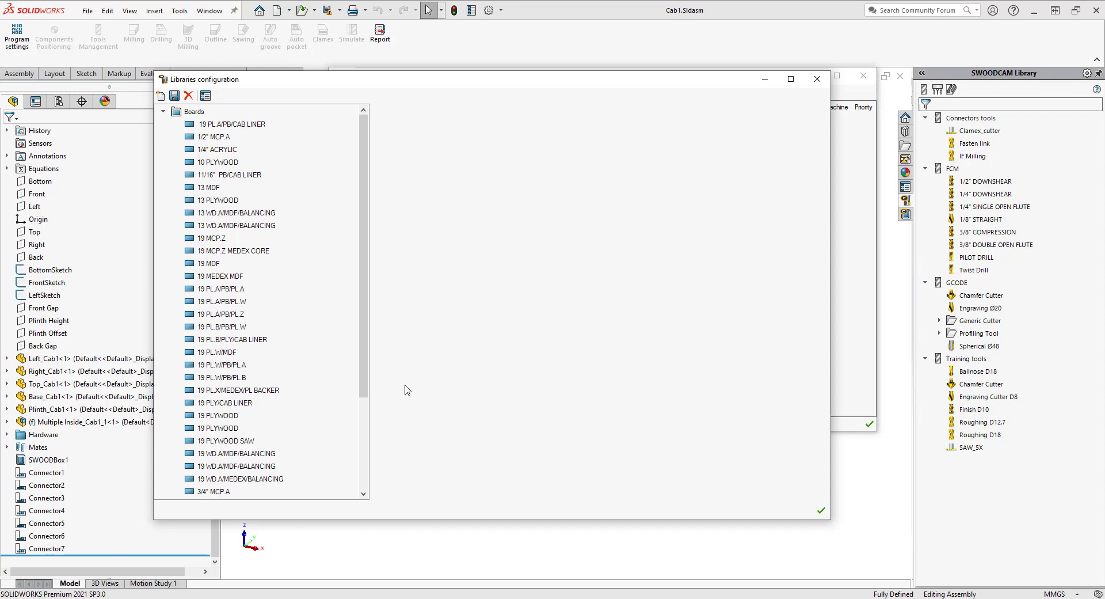
pyautogui.rightClick(200, 113)
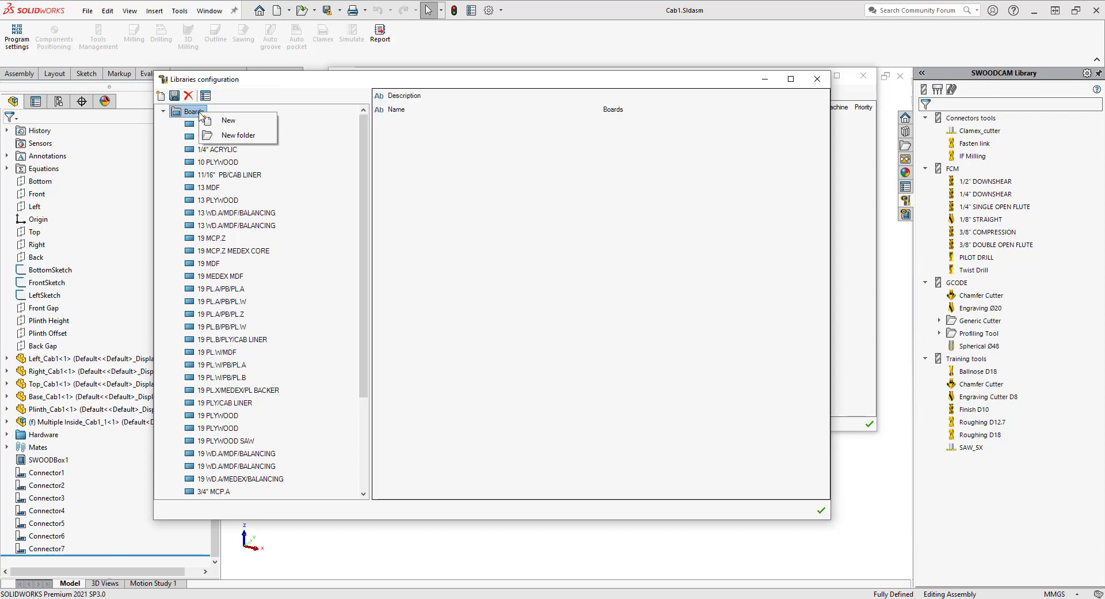
# - Create a new board named Oak 19mm with Oak 19mm material and description 4' x 8'
pyautogui.click(240, 125)
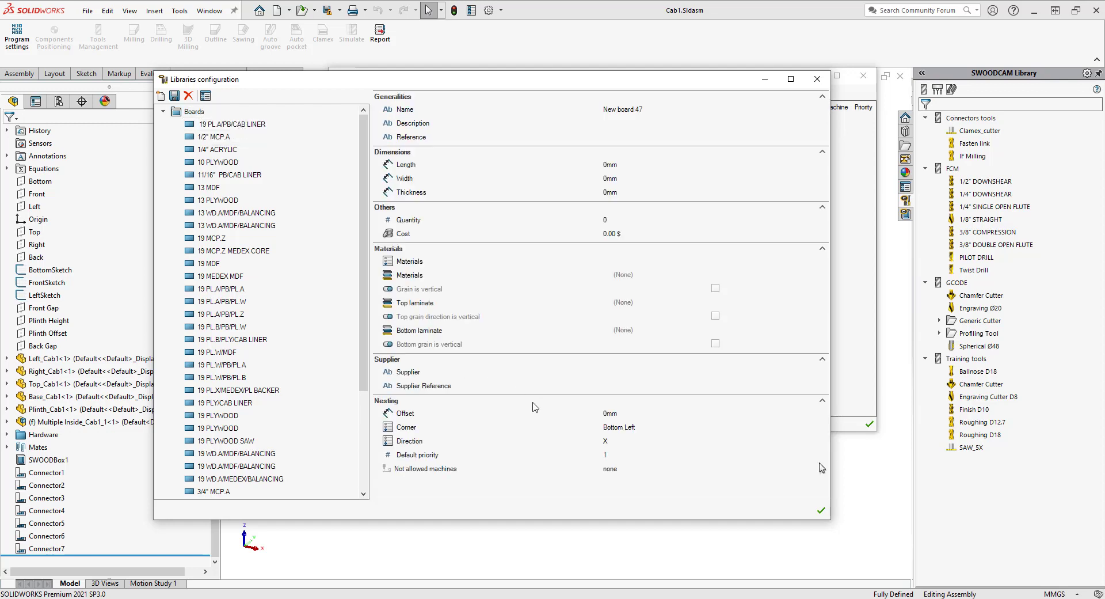
pyautogui.click(628, 110)
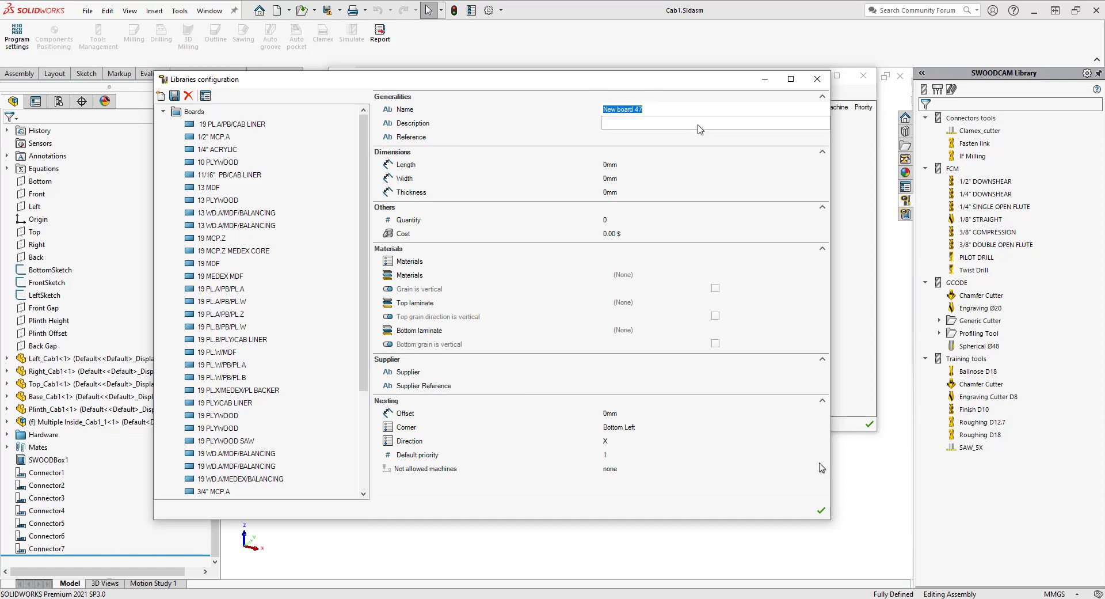
pyautogui.write('Oak 19mm')
pyautogui.click(642, 109)
pyautogui.hotkey('ctrl', 'c')
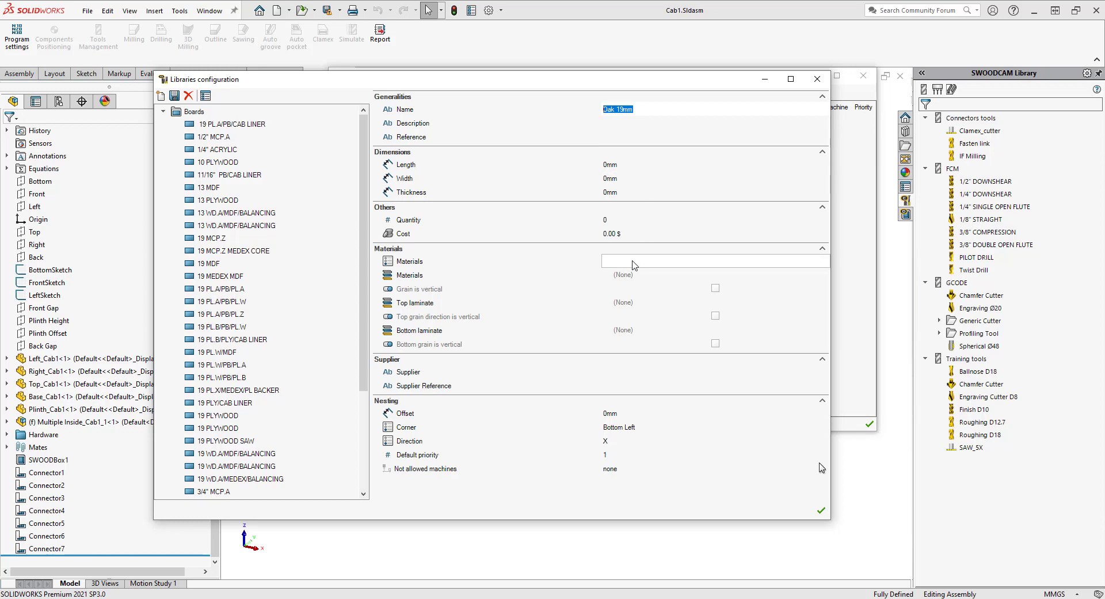
pyautogui.click(648, 260)
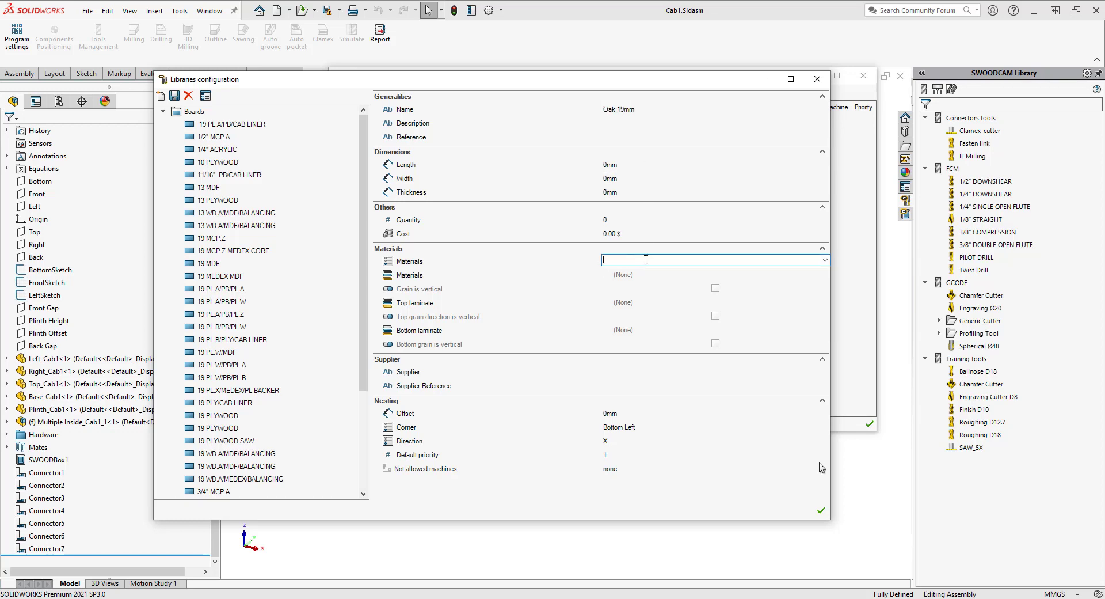
pyautogui.hotkey('ctrl', 'v')
pyautogui.moveTo(643, 259); pyautogui.dragTo(601, 260)
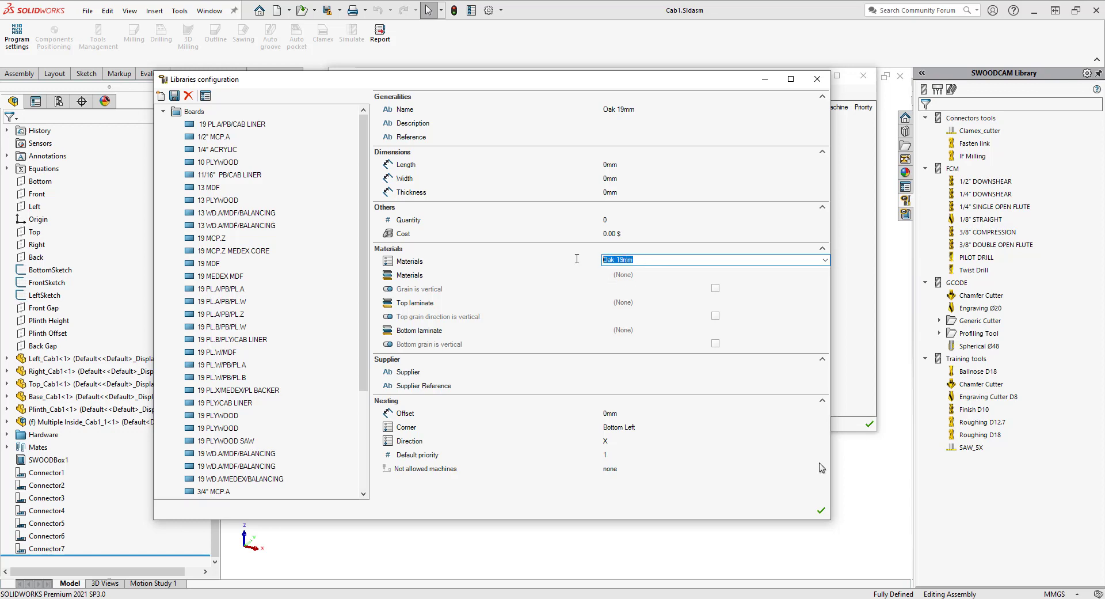
pyautogui.click(650, 260)
pyautogui.click(642, 124)
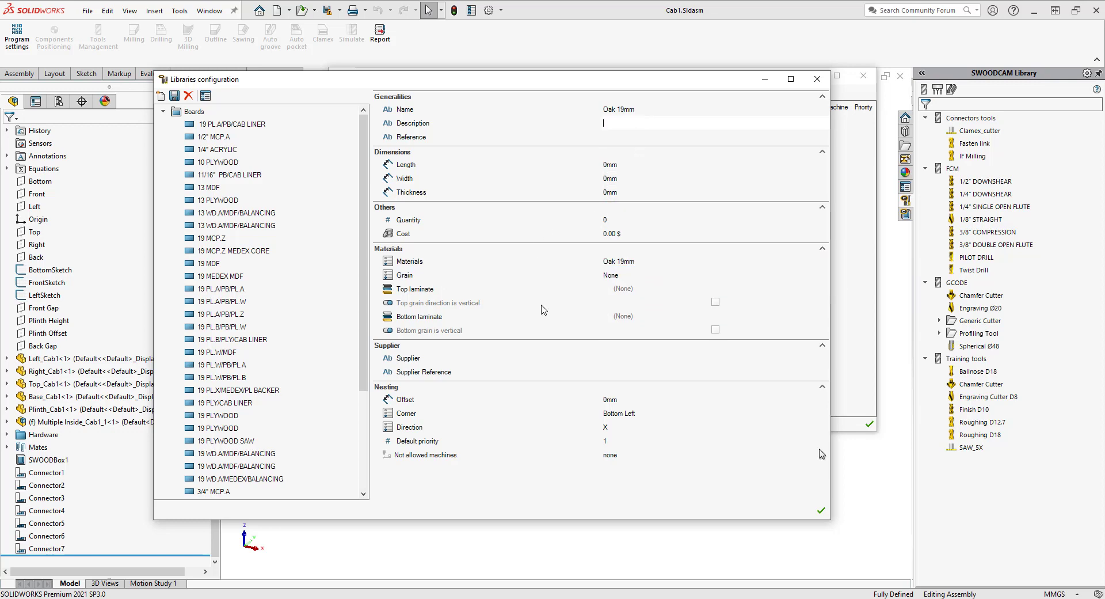
pyautogui.write("4' x 8")
# - Enter Oak 19mm board length 2438, width 1219 and thickness 19 mm
pyautogui.click(637, 165)
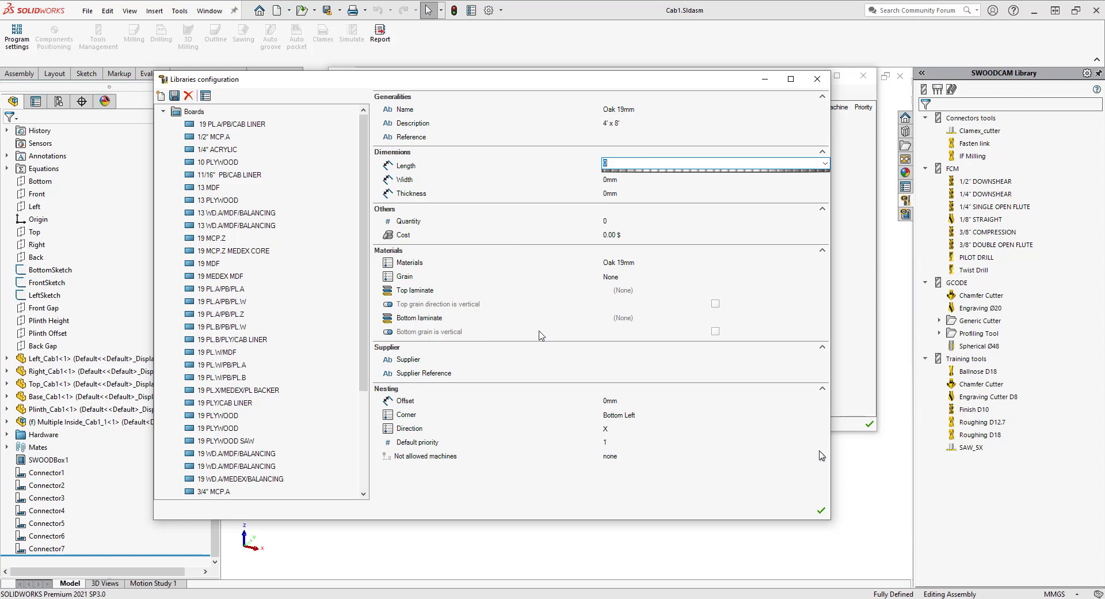
pyautogui.write('24')
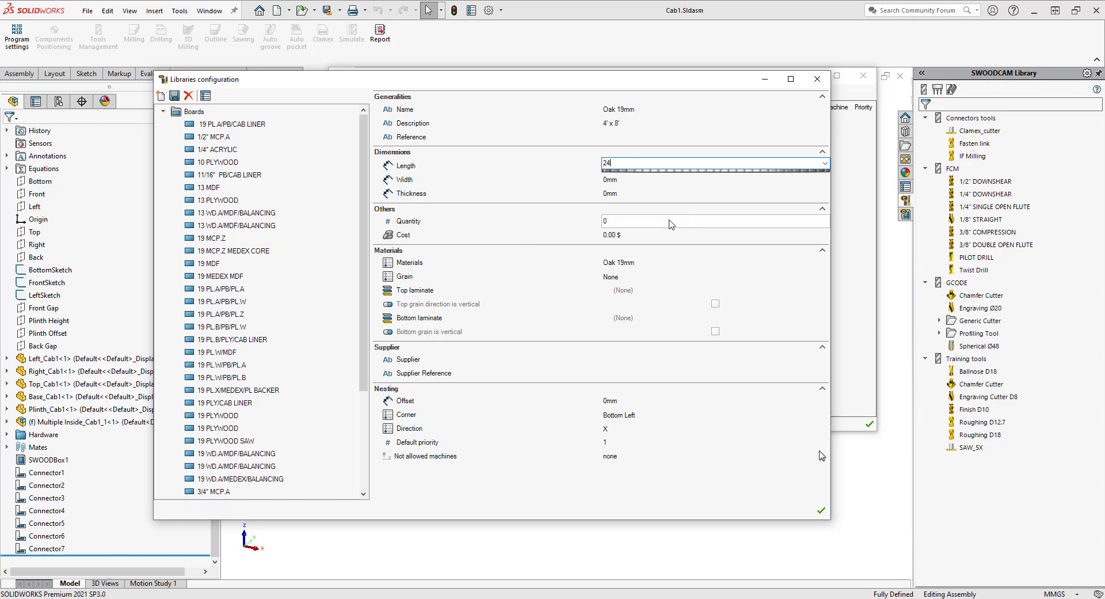
pyautogui.write('8')
pyautogui.press('Tab')
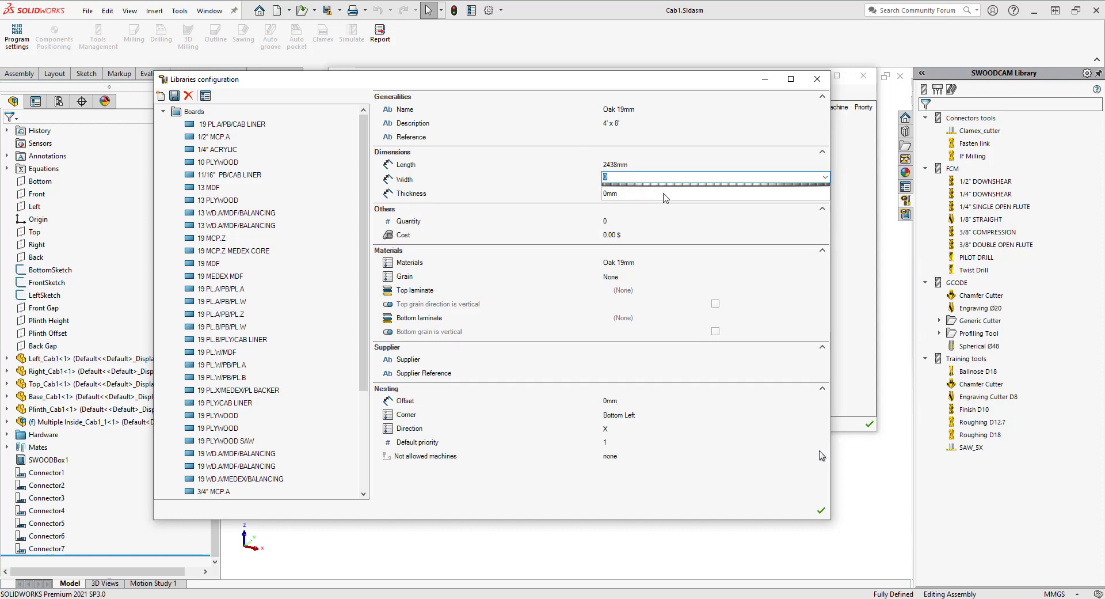
pyautogui.write('1219')
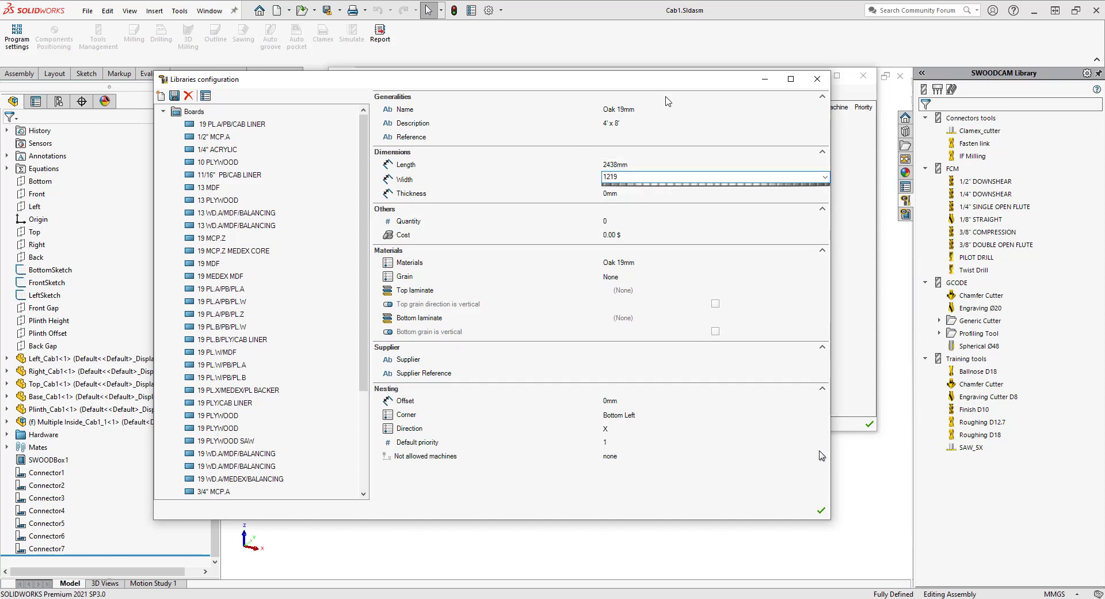
pyautogui.press('Tab')
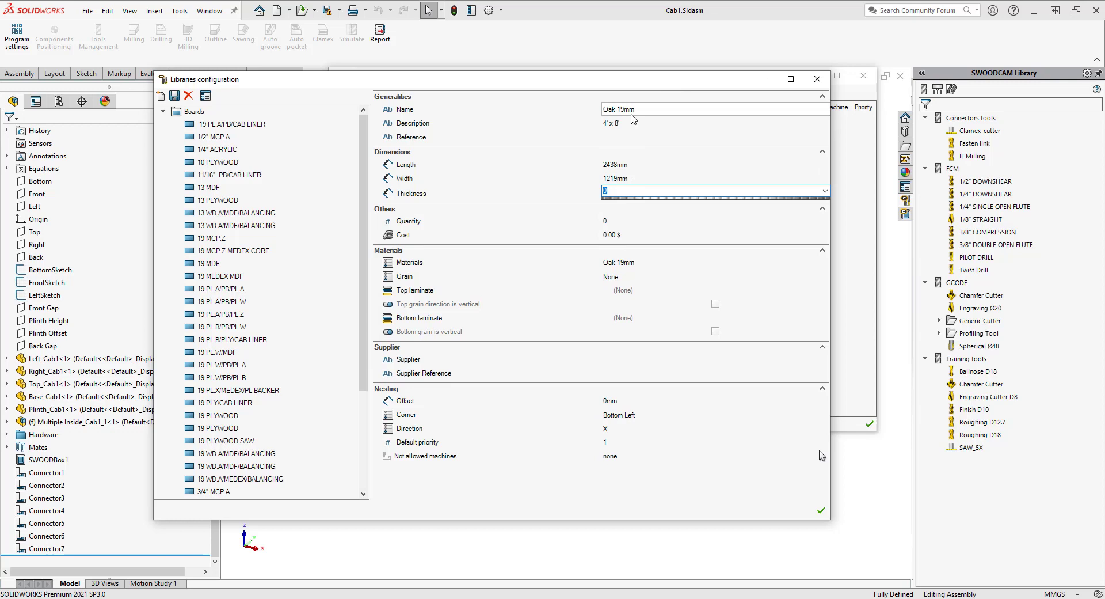
pyautogui.write('19')
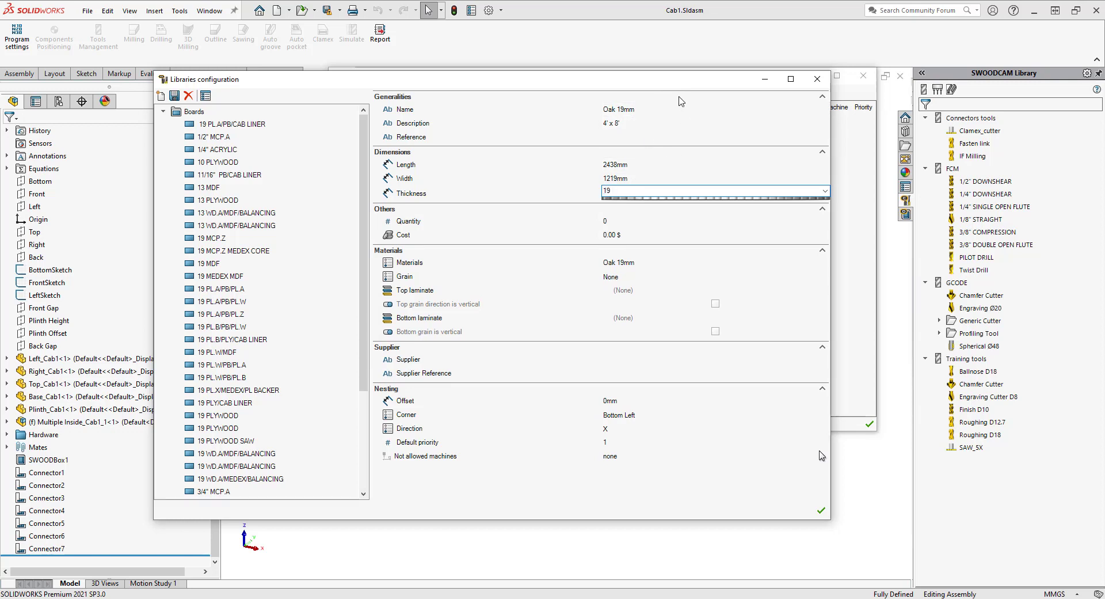
pyautogui.press('Return')
pyautogui.click(701, 234)
pyautogui.hotkey('shift', 'Tab')
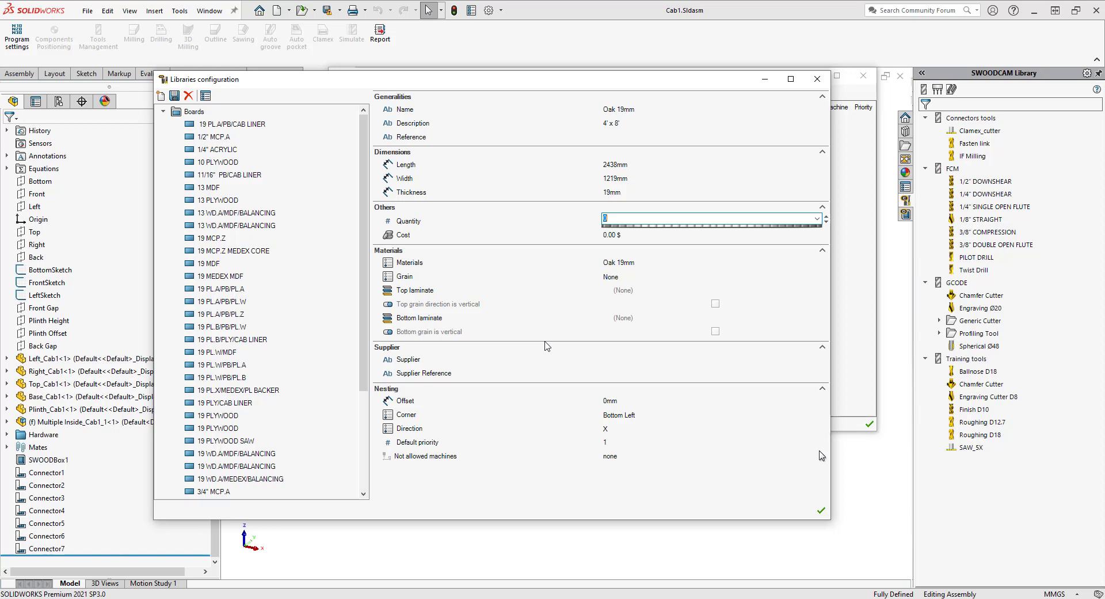
# - Set the Oak 19mm board's quantity to 50, cost 0.00 $, and grain to None
pyautogui.write('0')
pyautogui.click(651, 88)
pyautogui.click(640, 236)
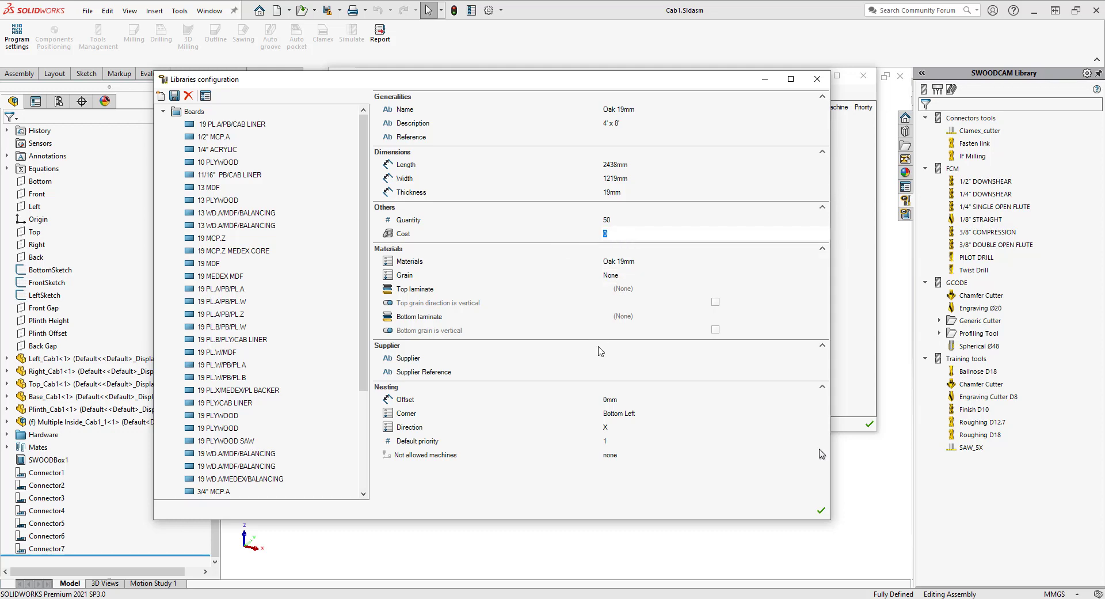
pyautogui.click(649, 262)
pyautogui.click(650, 264)
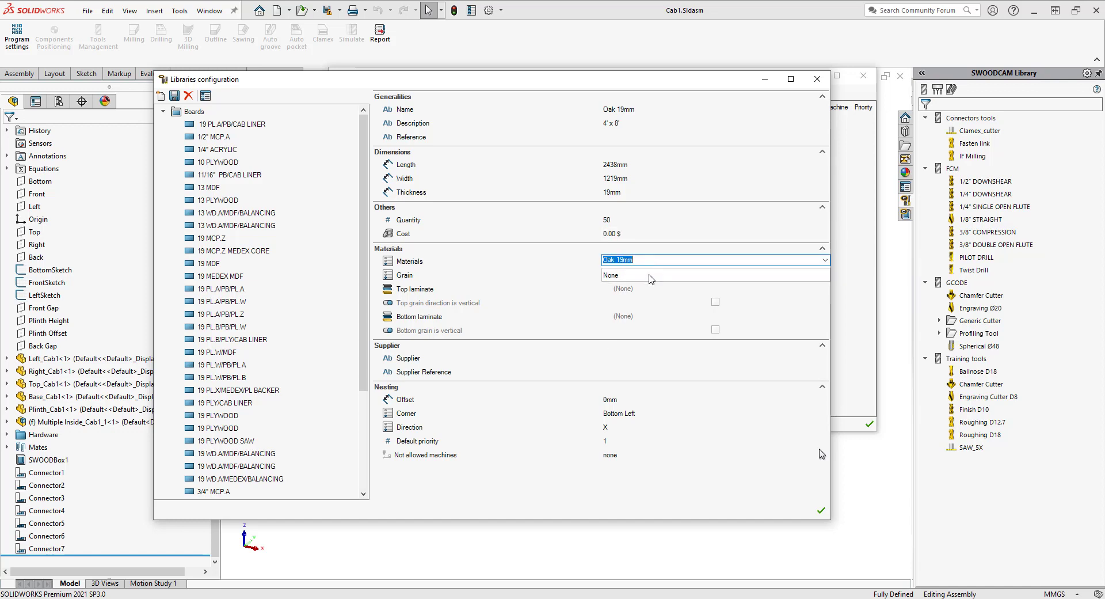
pyautogui.click(651, 279)
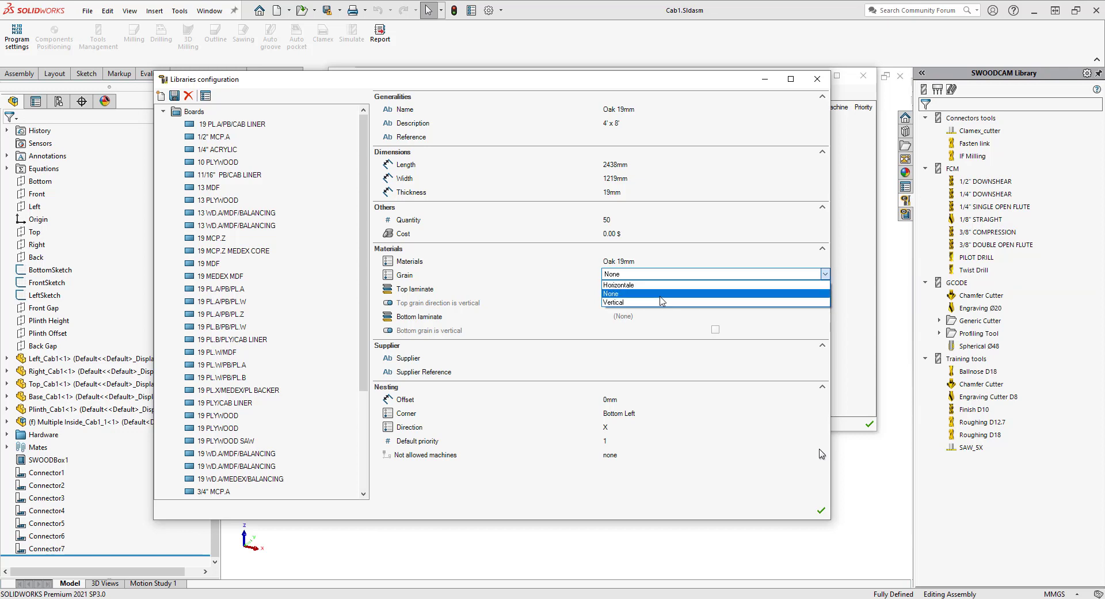
pyautogui.click(661, 296)
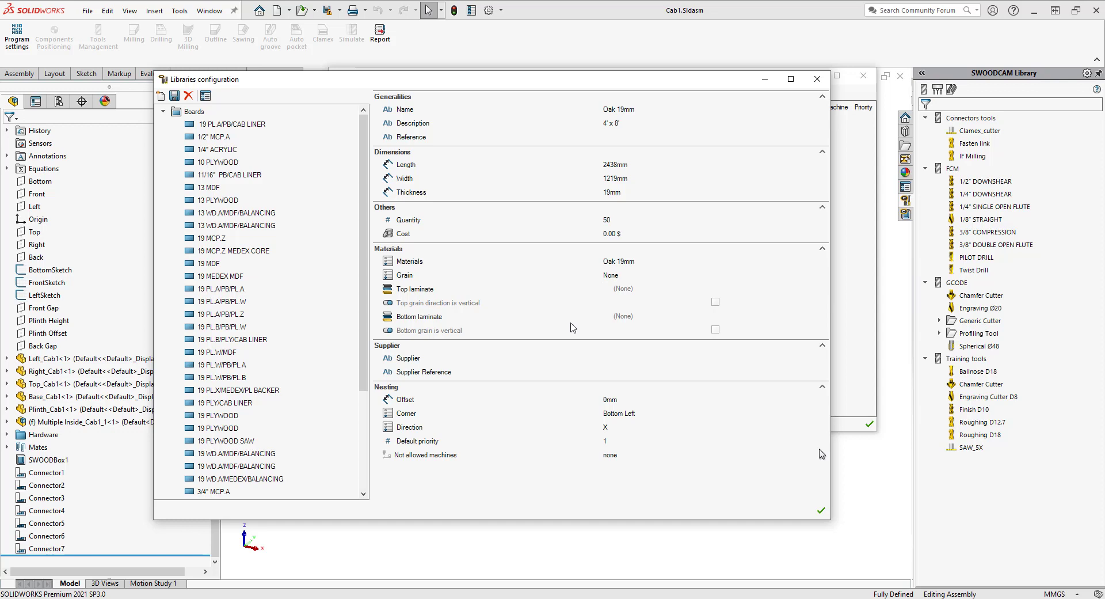
pyautogui.click(641, 277)
pyautogui.click(649, 375)
pyautogui.click(622, 400)
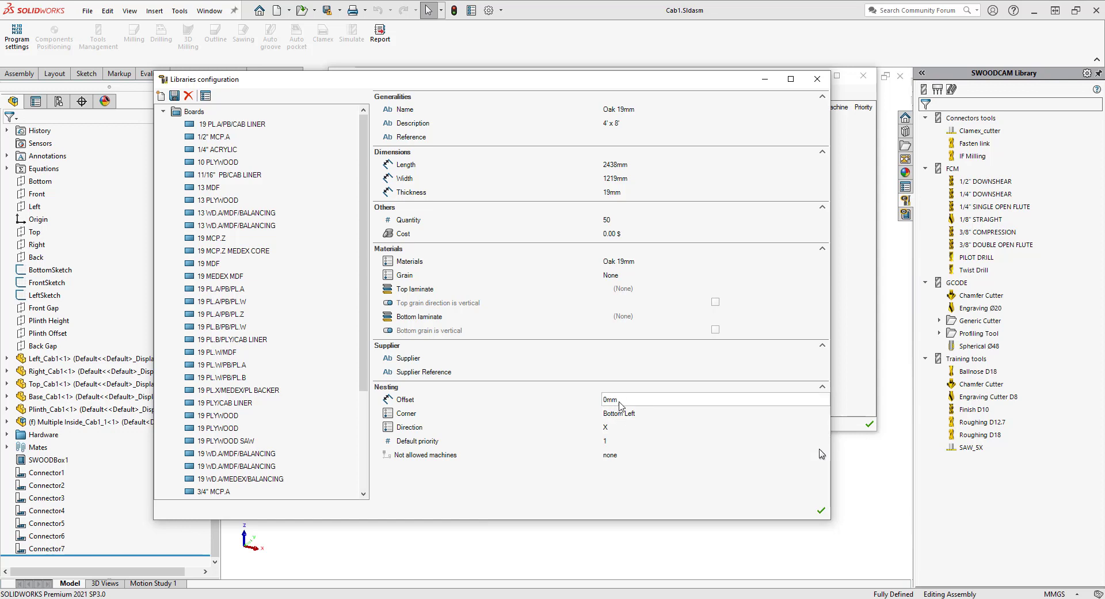
pyautogui.click(655, 414)
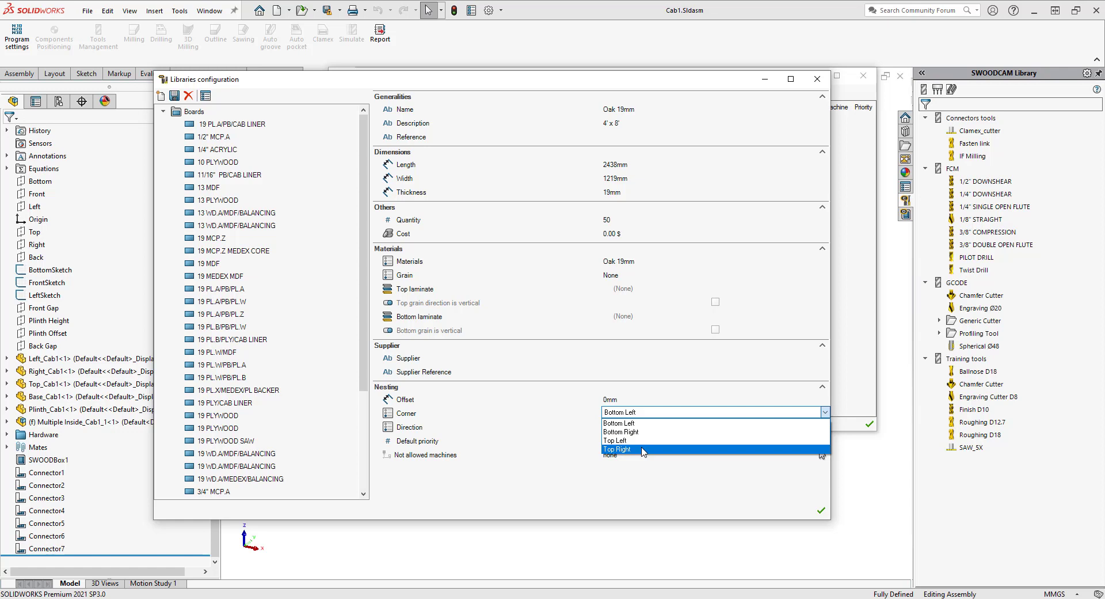
pyautogui.click(666, 417)
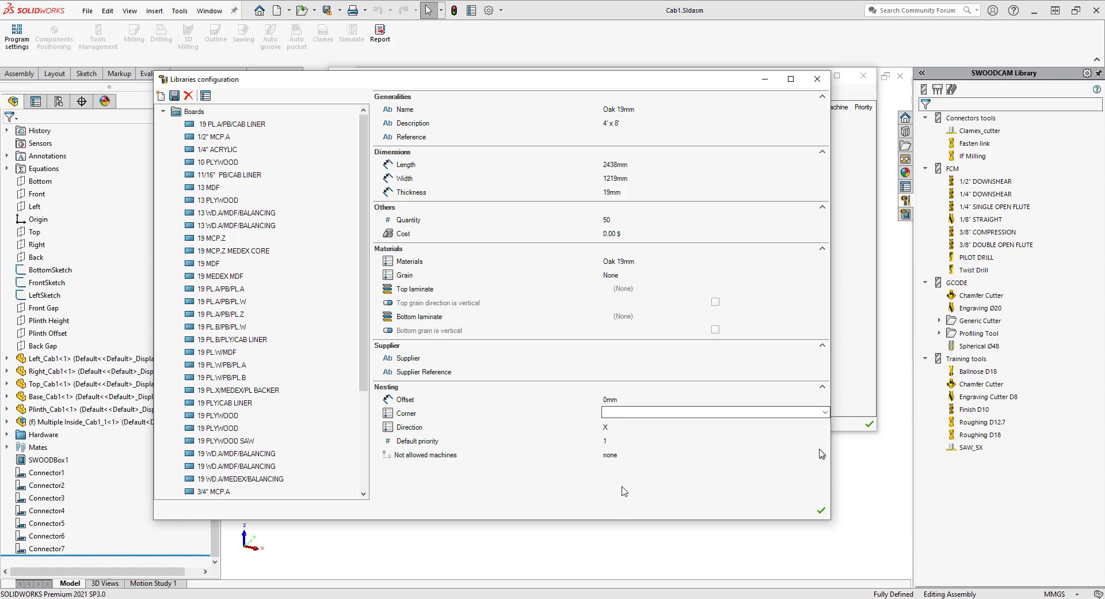
pyautogui.click(760, 451)
pyautogui.click(637, 420)
pyautogui.click(621, 456)
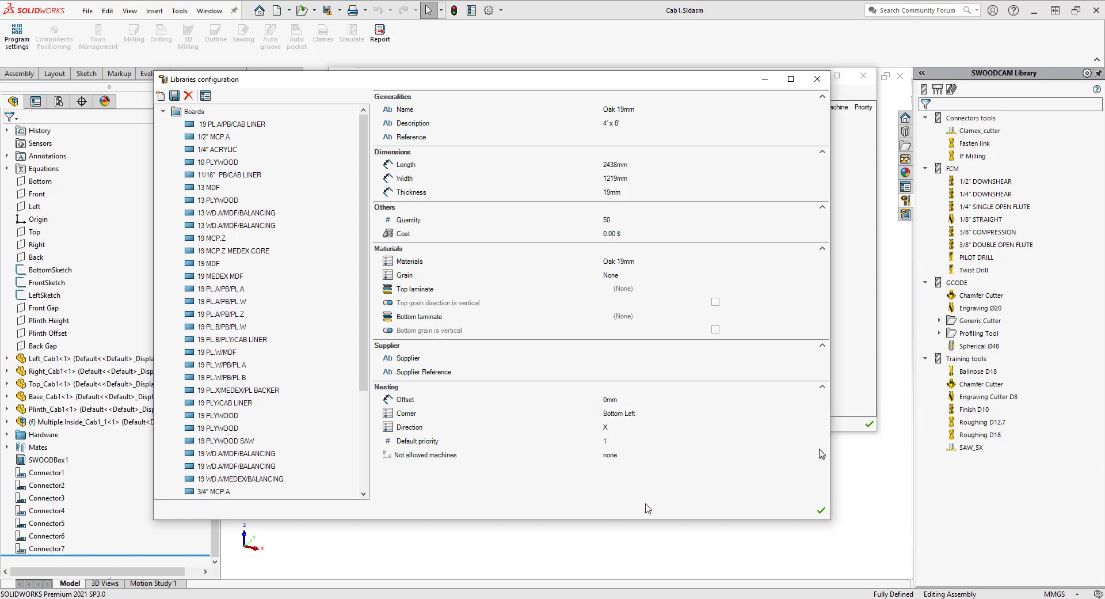
pyautogui.click(628, 429)
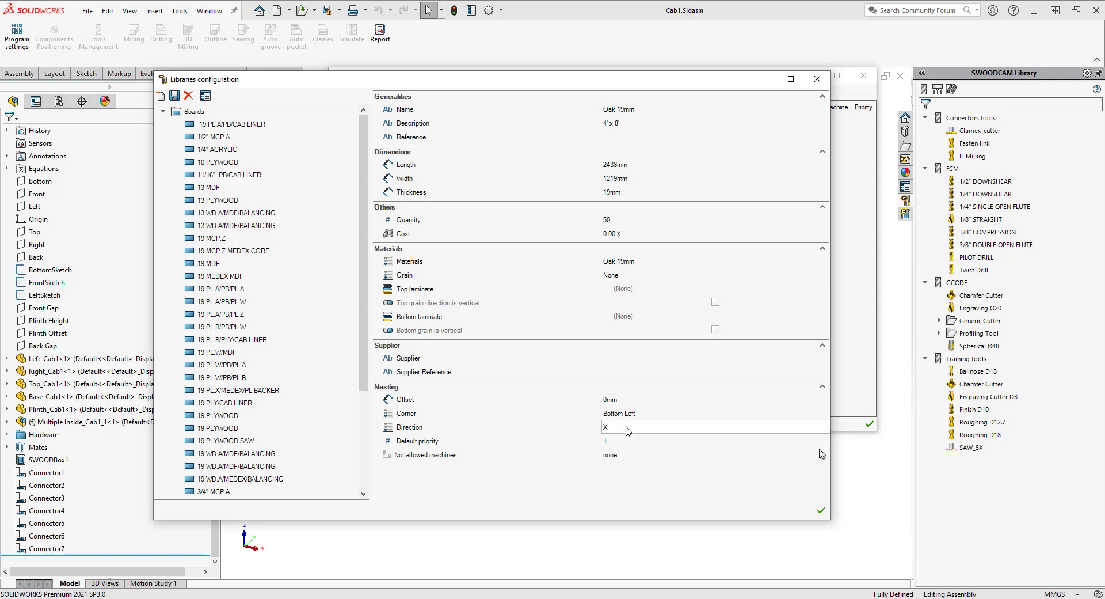
pyautogui.click(626, 478)
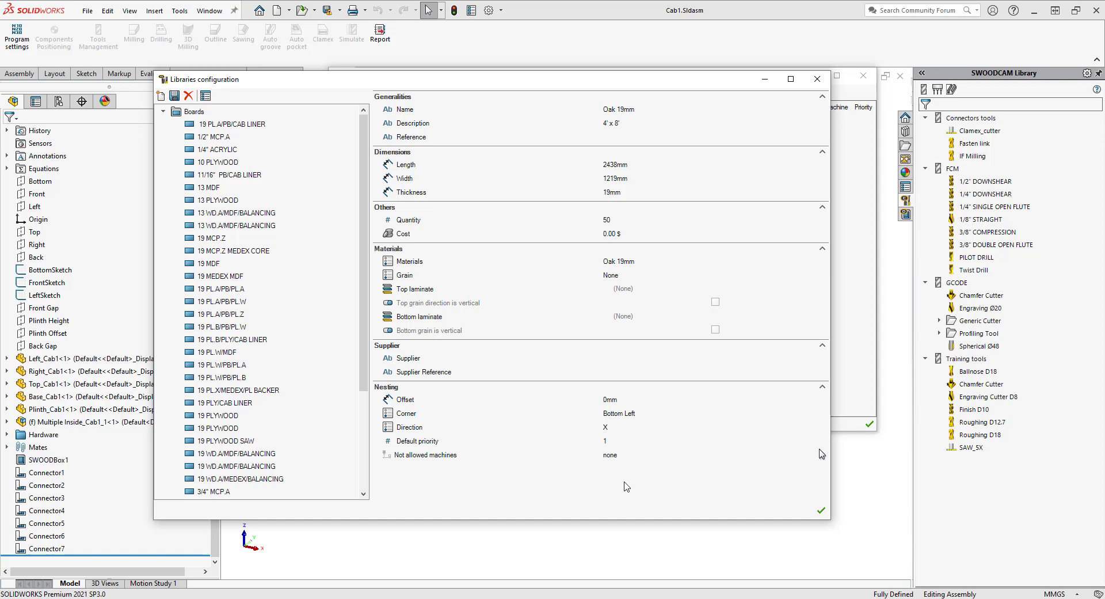
pyautogui.click(611, 429)
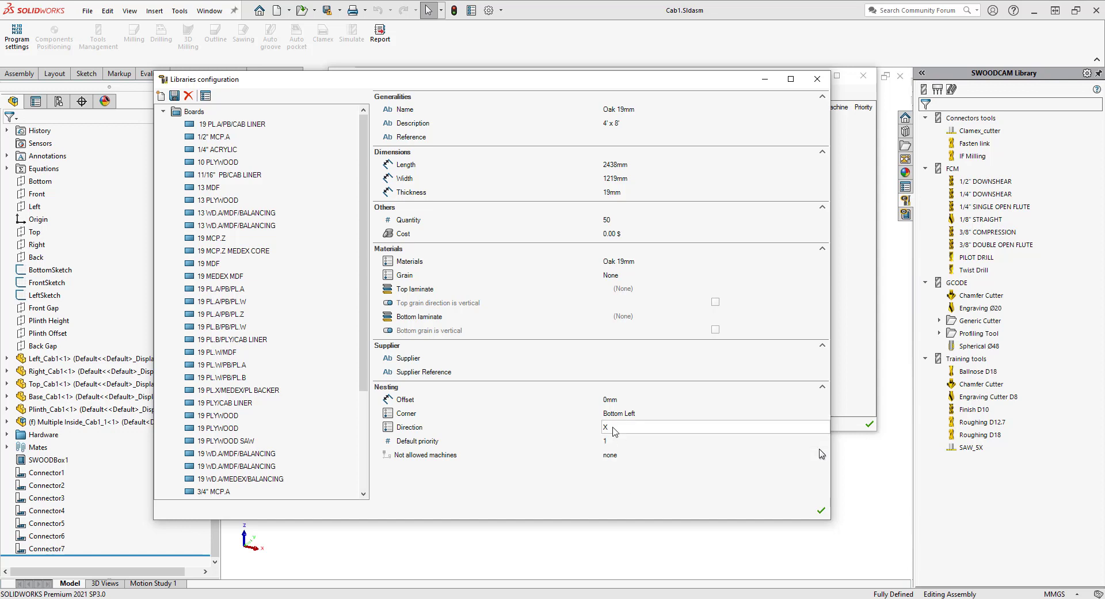
pyautogui.click(620, 445)
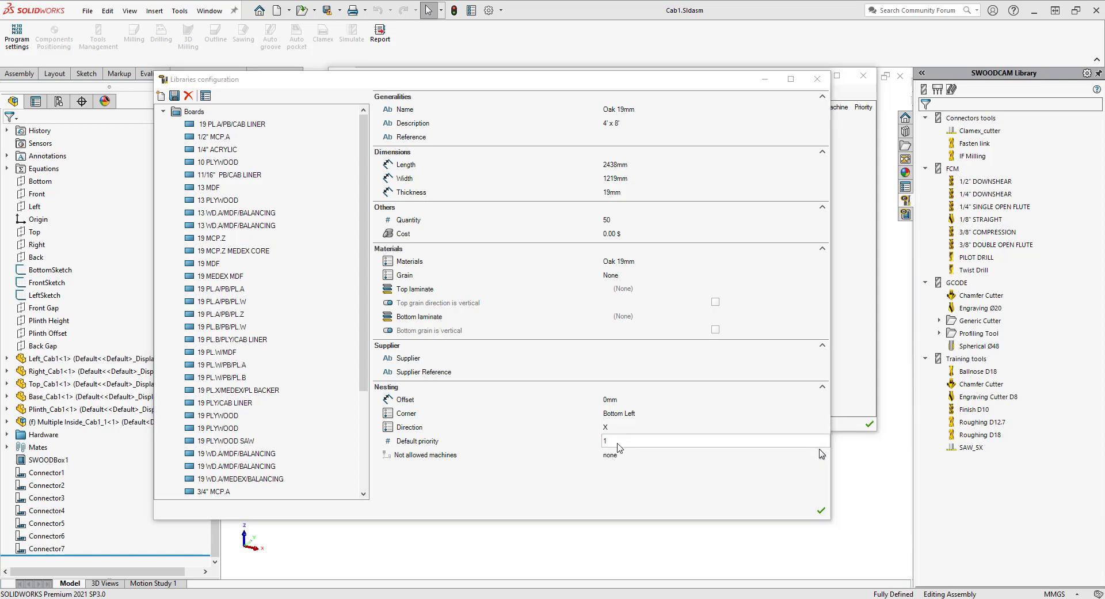
pyautogui.click(605, 494)
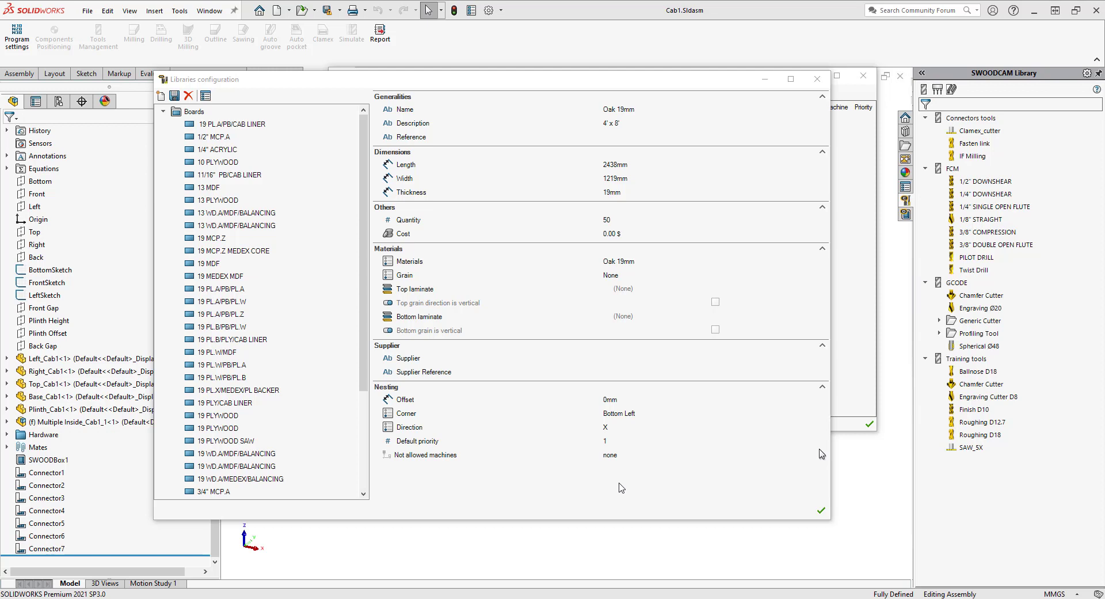
pyautogui.click(624, 458)
pyautogui.click(640, 460)
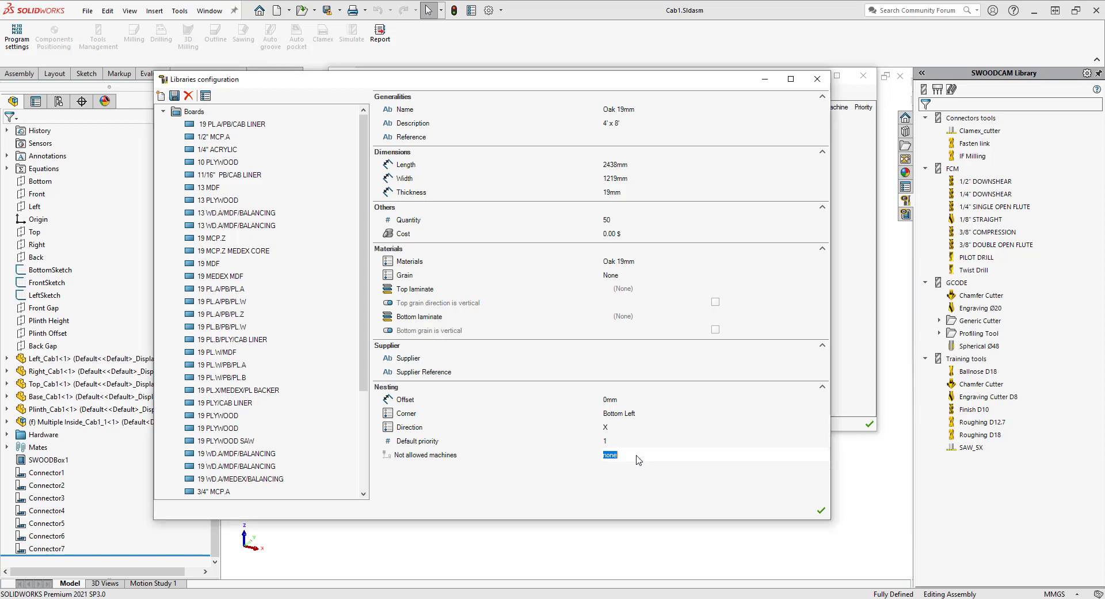
pyautogui.click(632, 491)
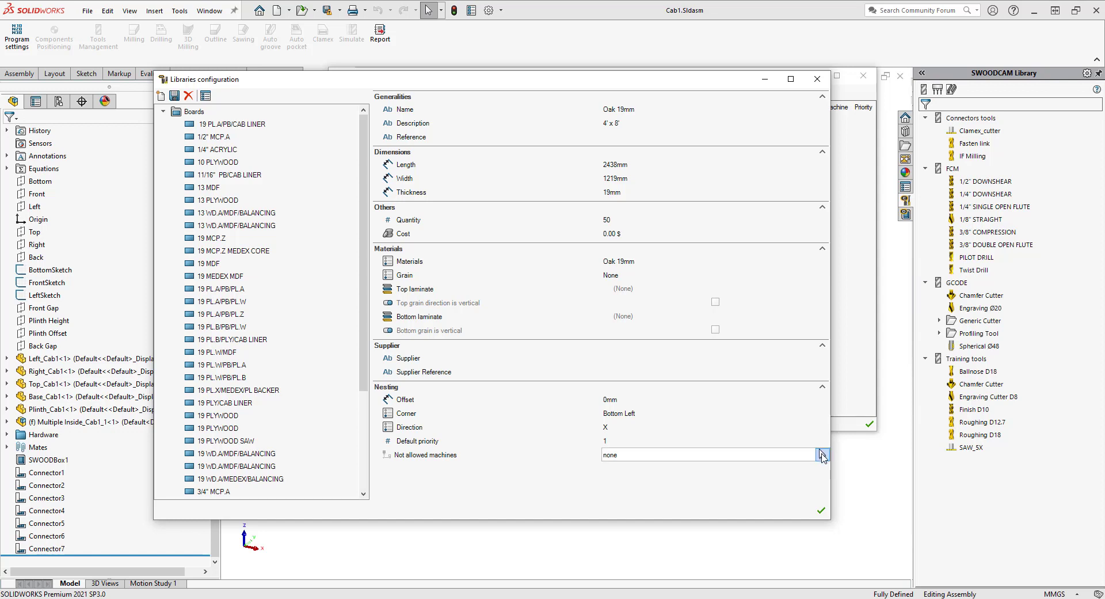
# - Leave Not allowed machines empty and confirm the Oak 19mm board in the library
pyautogui.click(823, 455)
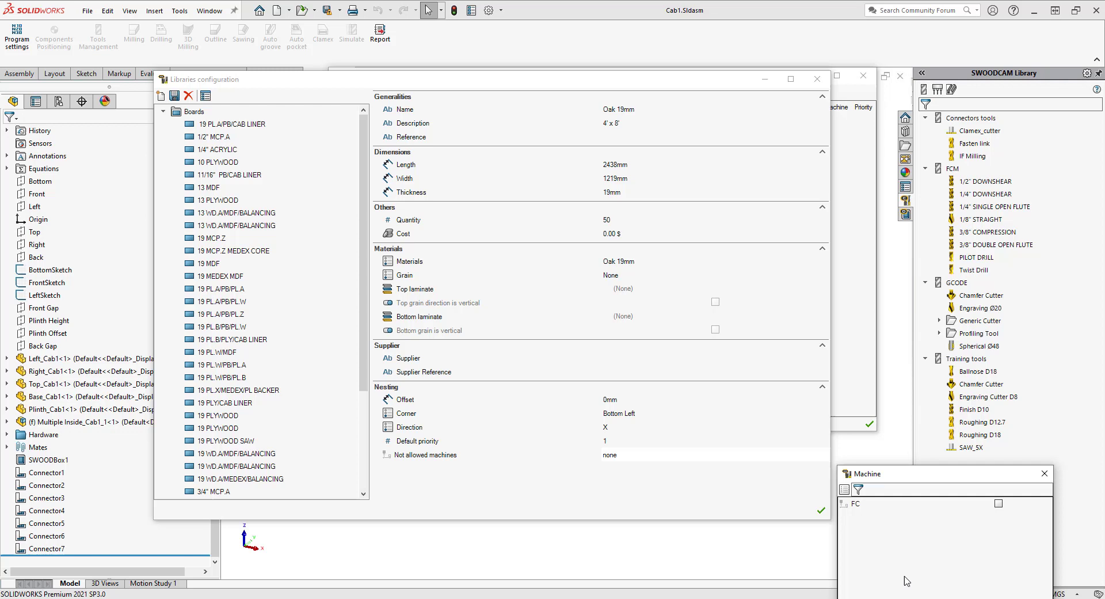
pyautogui.click(1043, 478)
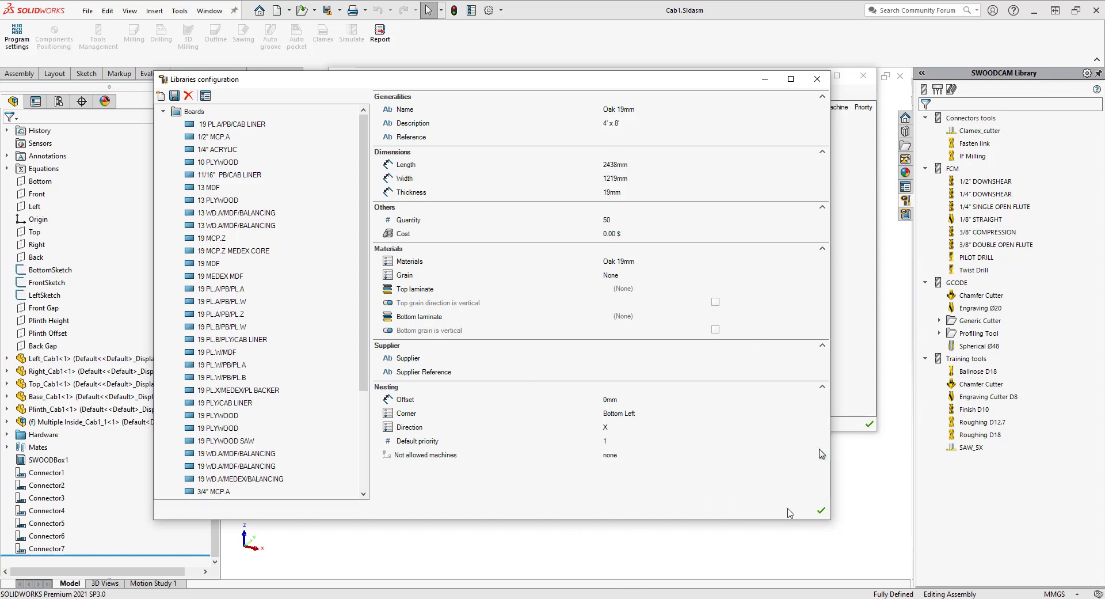
pyautogui.click(822, 510)
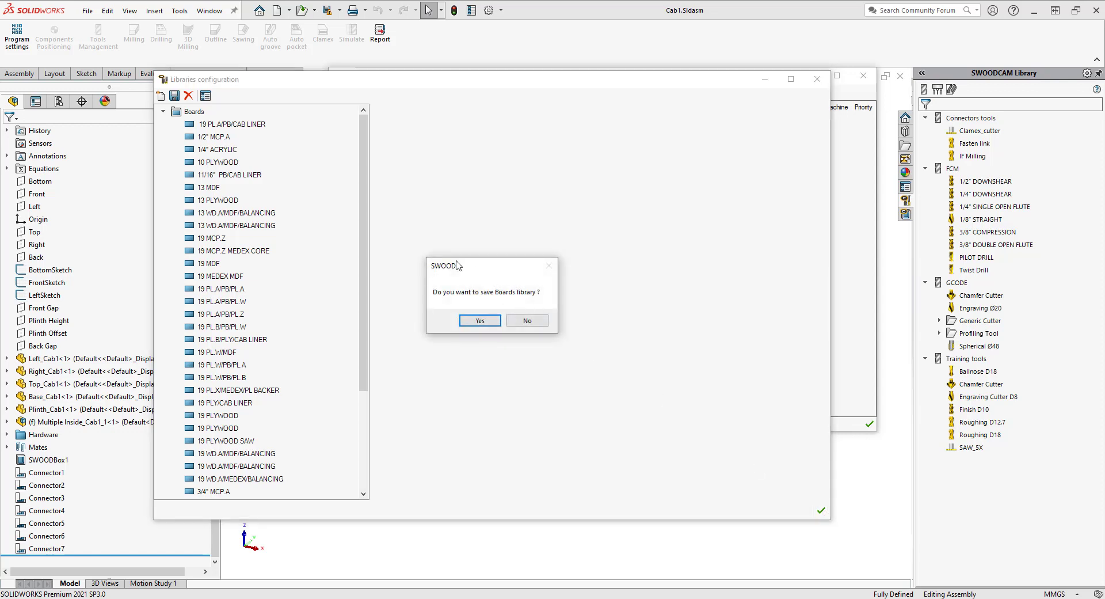
# - Save the Boards library and review the Base, Left, Plinth, Right and Top Cab1 parts
pyautogui.click(490, 324)
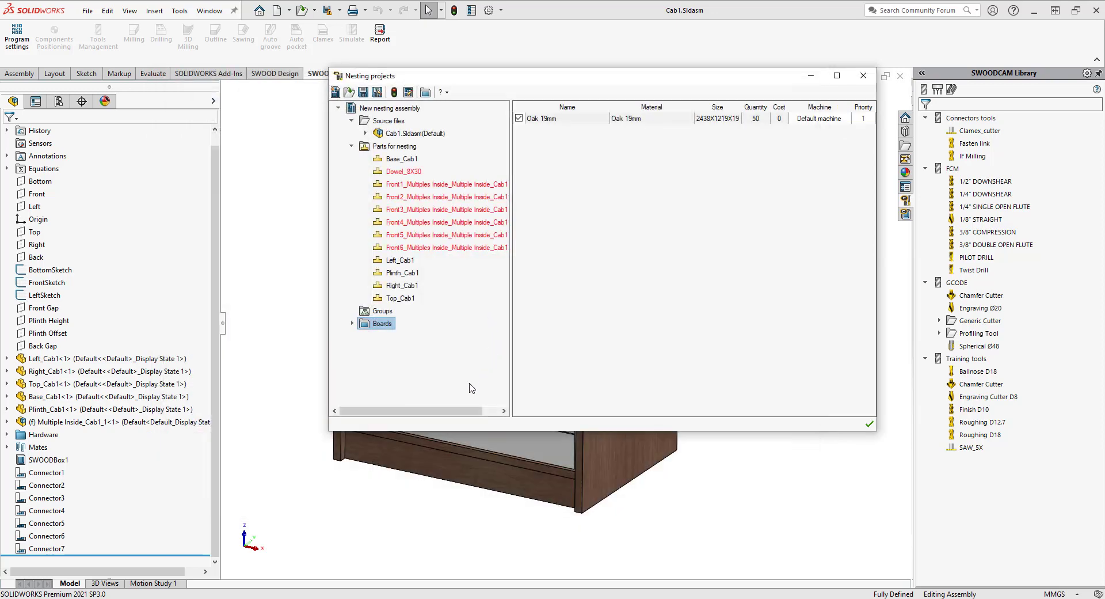
pyautogui.click(389, 159)
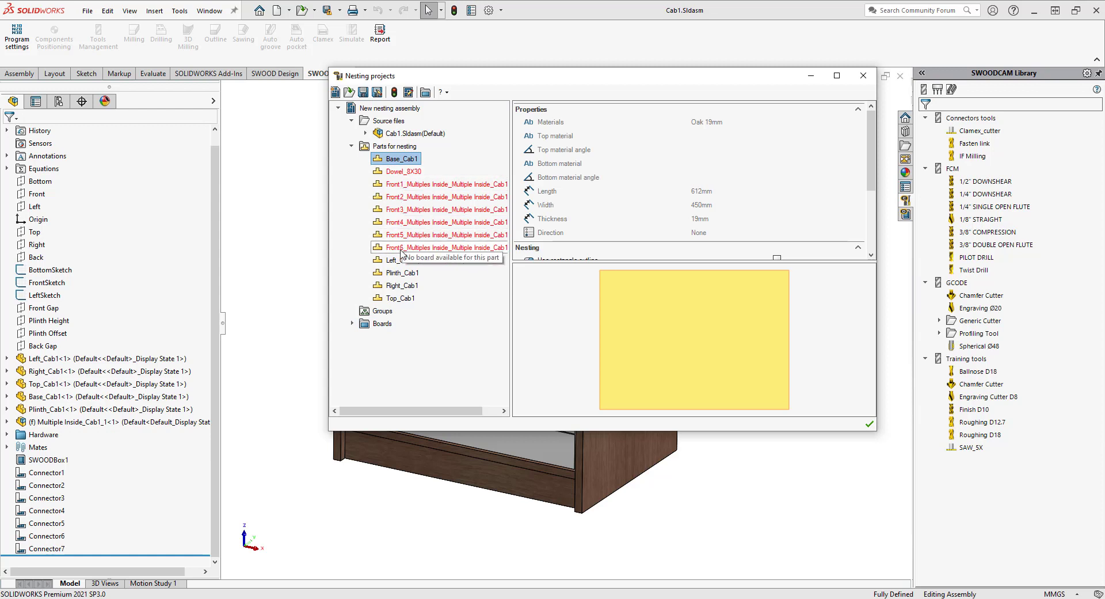
pyautogui.click(400, 260)
pyautogui.click(401, 273)
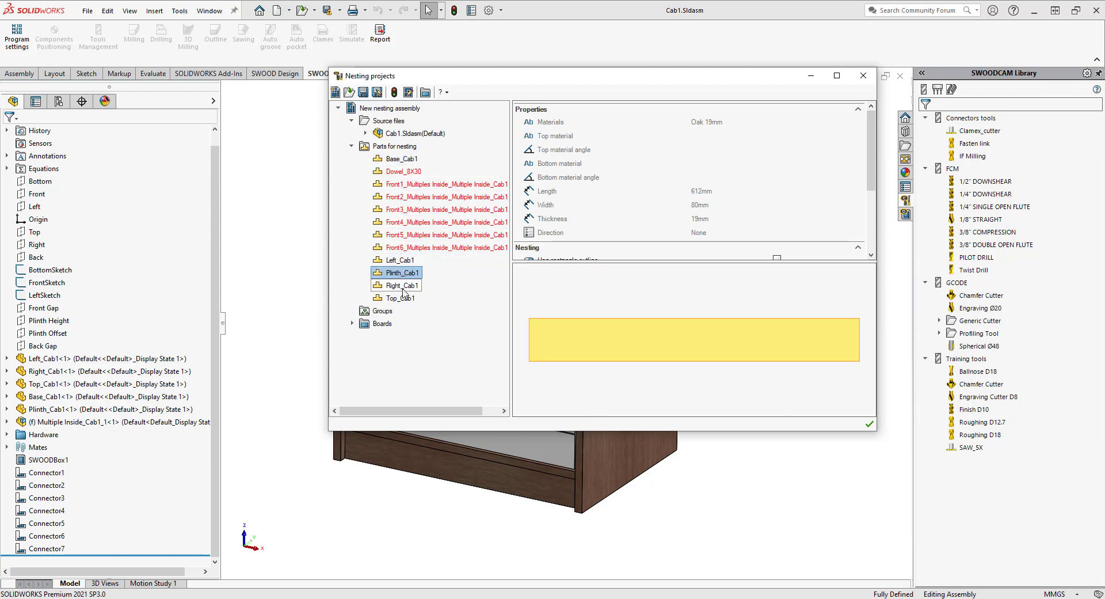
pyautogui.click(403, 286)
pyautogui.click(401, 298)
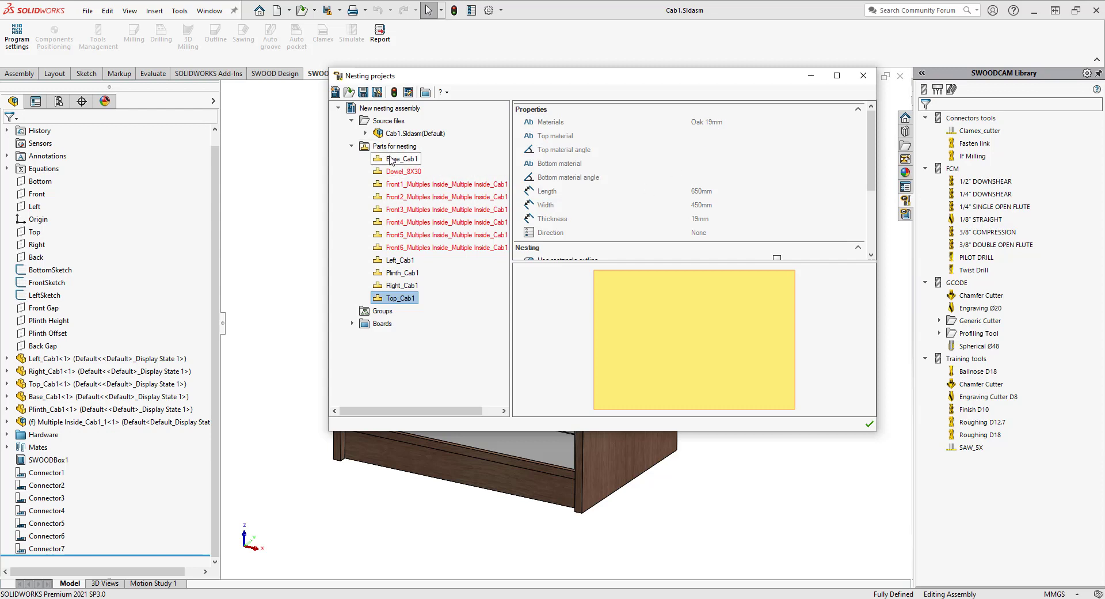
pyautogui.moveTo(412, 246)
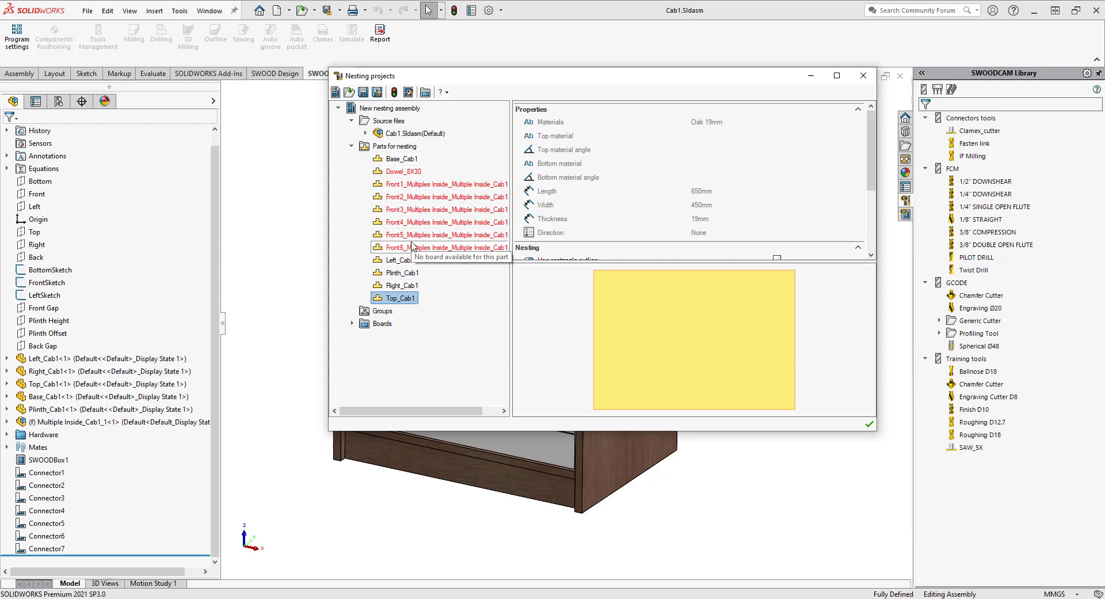
# - Show the project's boards table, noting Front1 uses White 19mm material without a board
pyautogui.click(353, 324)
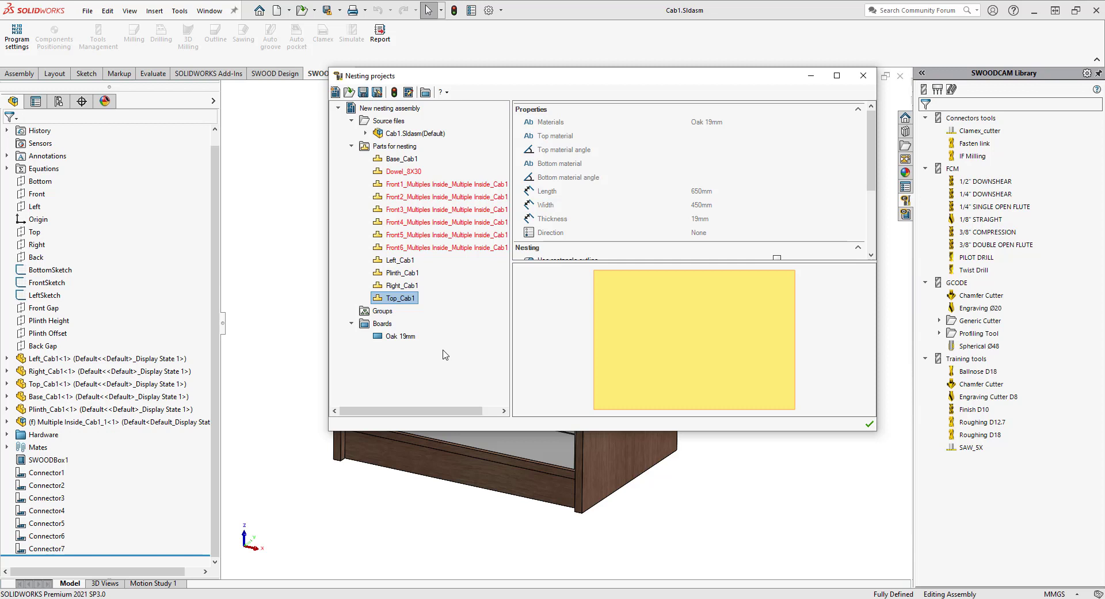
pyautogui.click(440, 184)
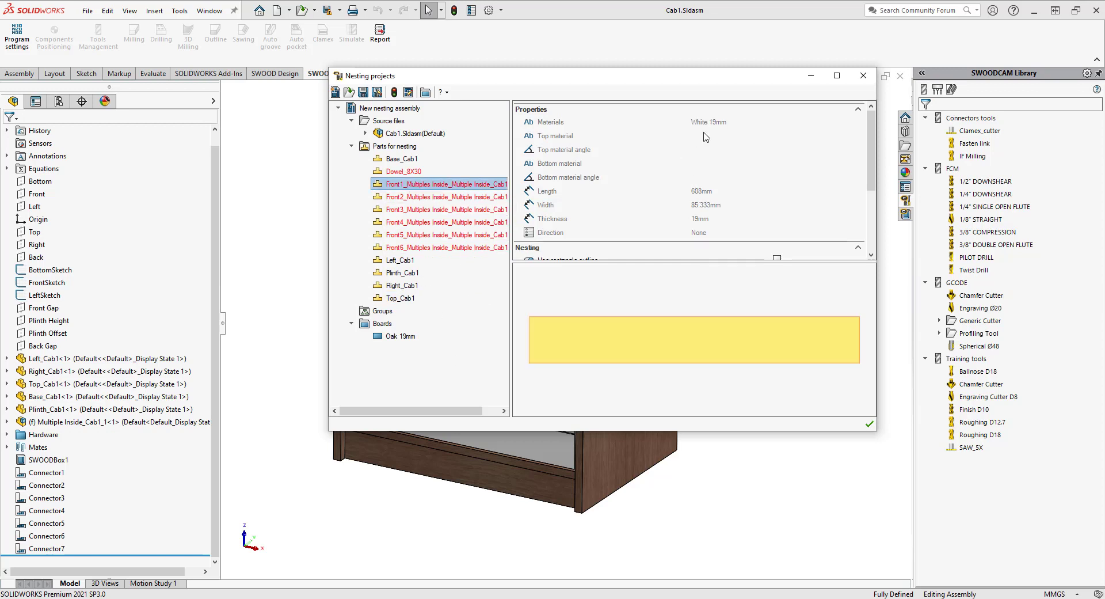
pyautogui.click(383, 324)
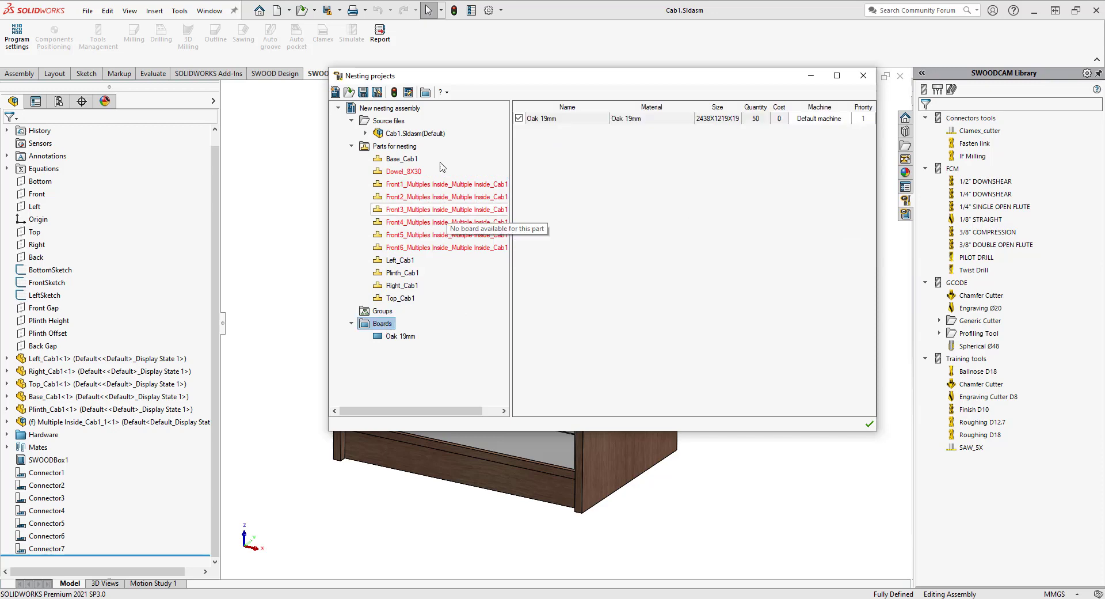
# - Add a new library board named White 19mm with White 19mm material
pyautogui.click(425, 93)
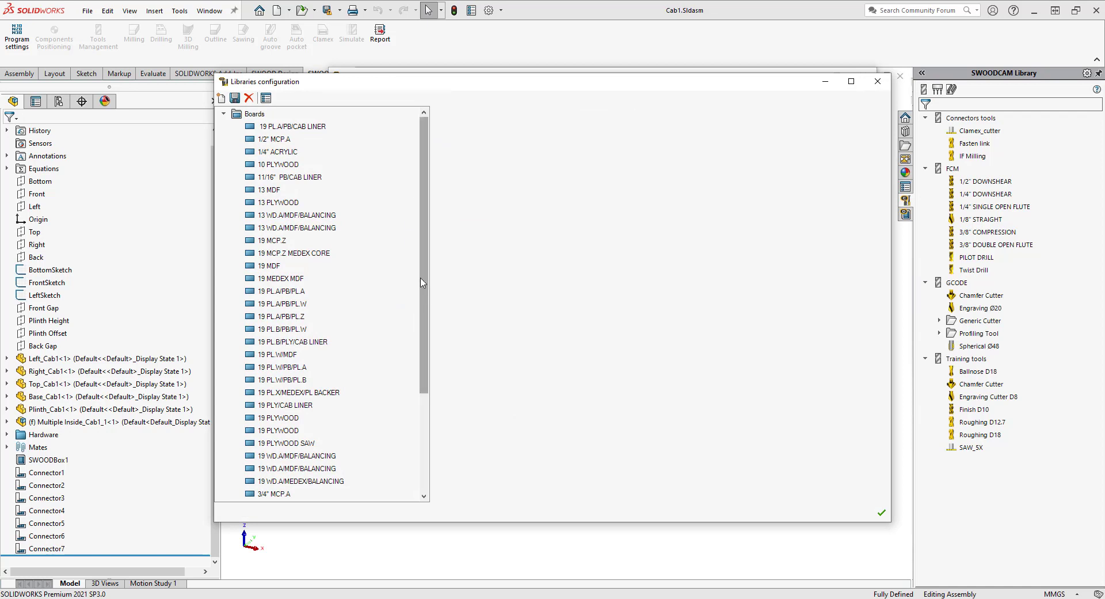
pyautogui.click(221, 101)
pyautogui.click(701, 114)
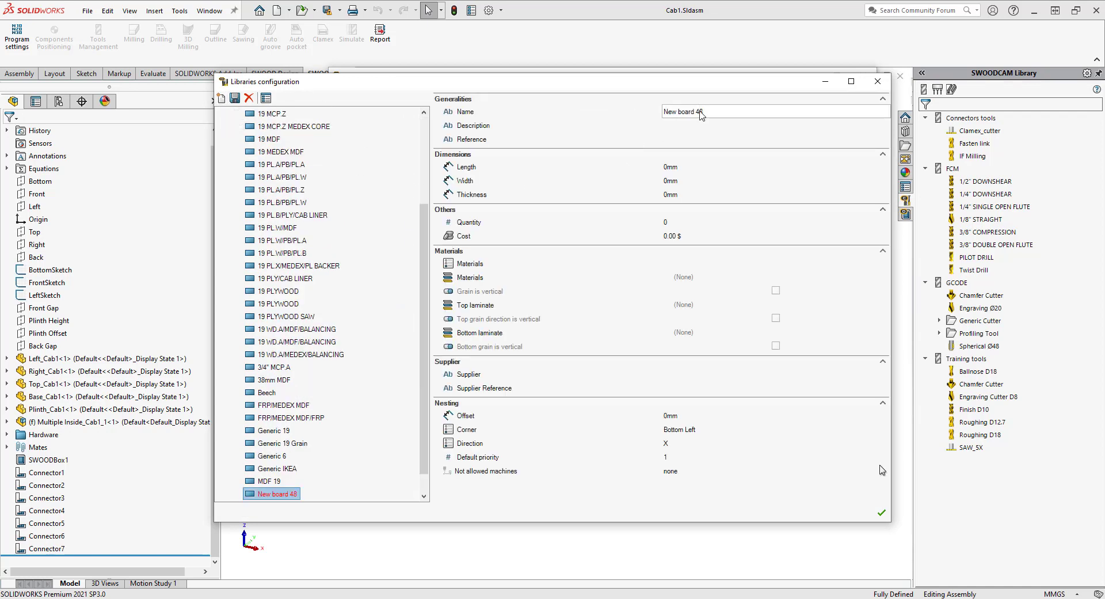
pyautogui.tripleClick(725, 114)
pyautogui.write('White 19mm')
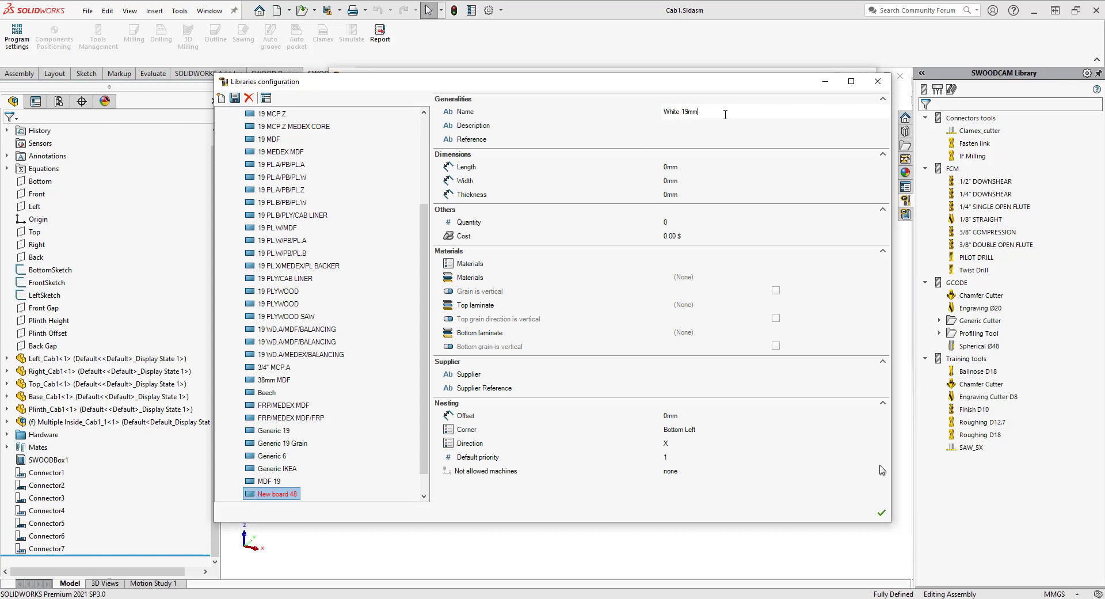
pyautogui.click(709, 115)
pyautogui.hotkey('ctrl', 'c')
pyautogui.doubleClick(701, 256)
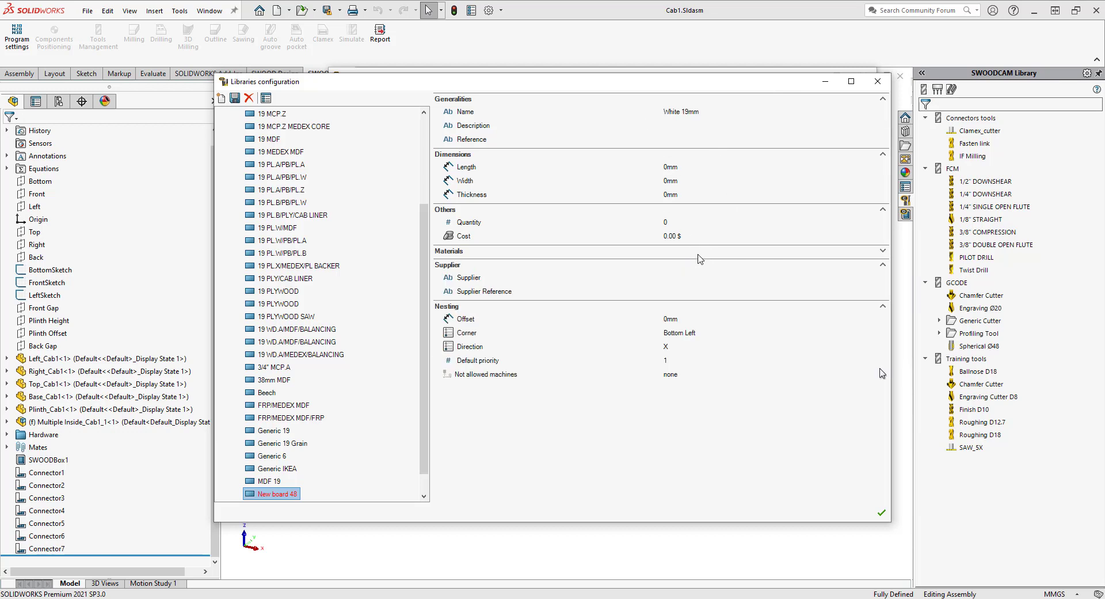
pyautogui.doubleClick(701, 258)
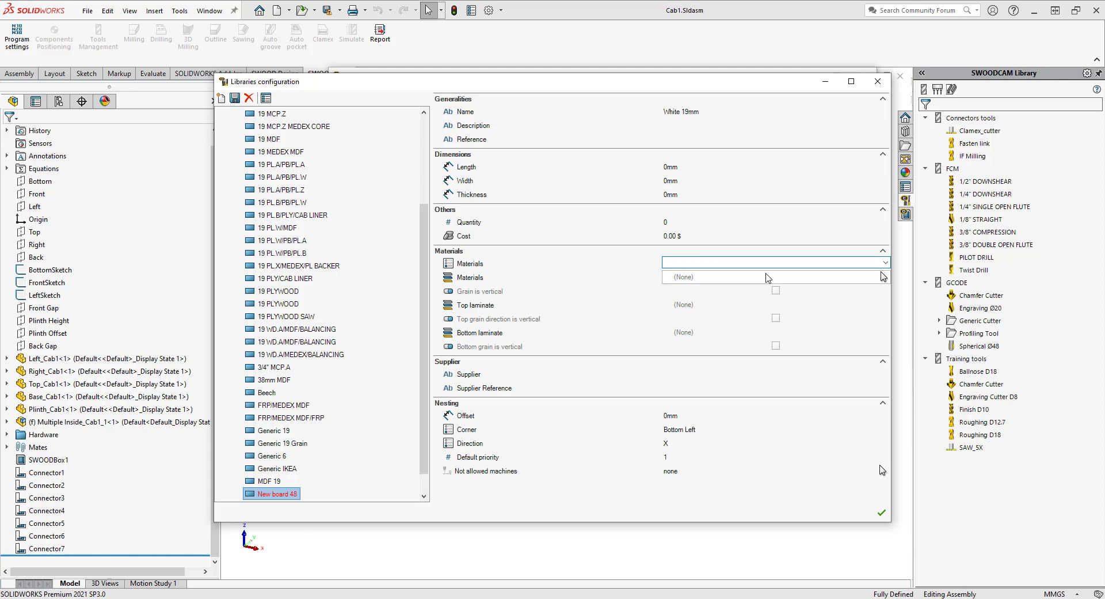
pyautogui.hotkey('ctrl', 'v')
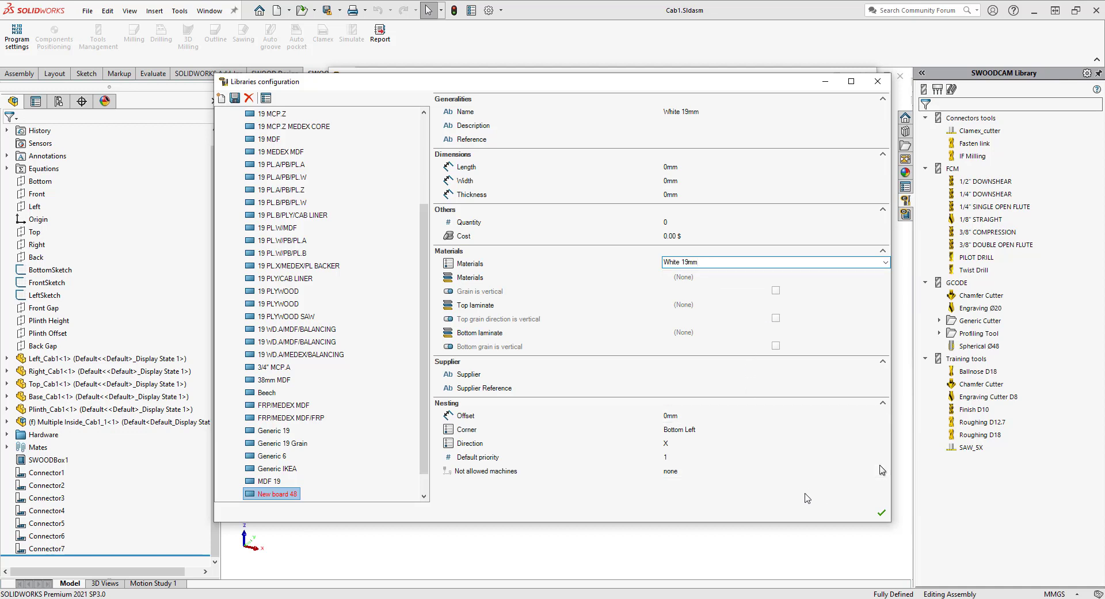
pyautogui.doubleClick(722, 125)
# - Give the White 19mm board 2438 x 1219 x 19 mm dimensions and quantity 20
pyautogui.click(693, 128)
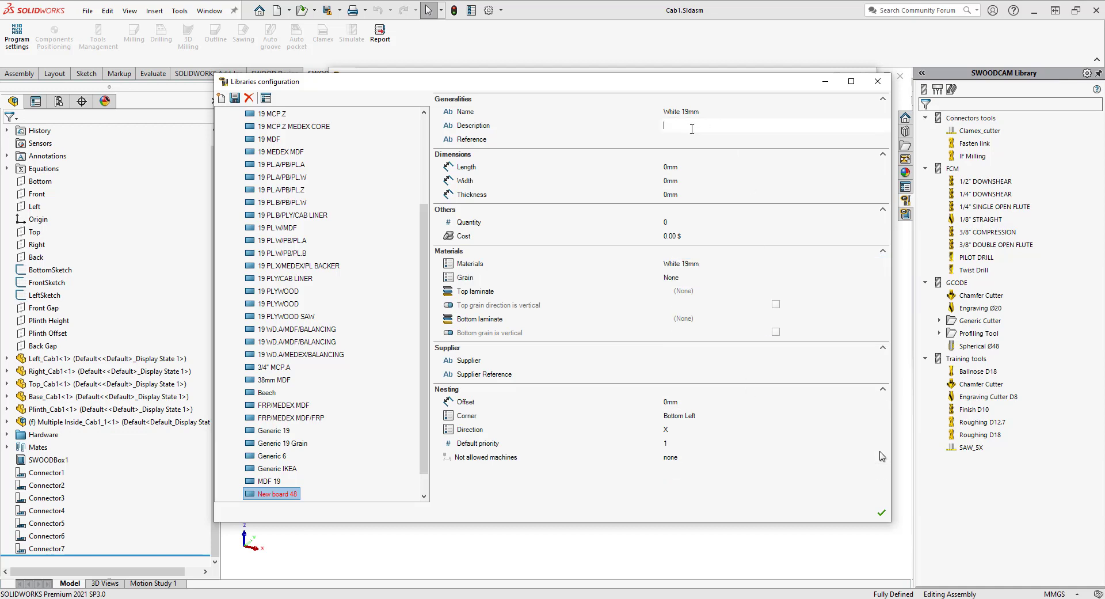
pyautogui.doubleClick(687, 168)
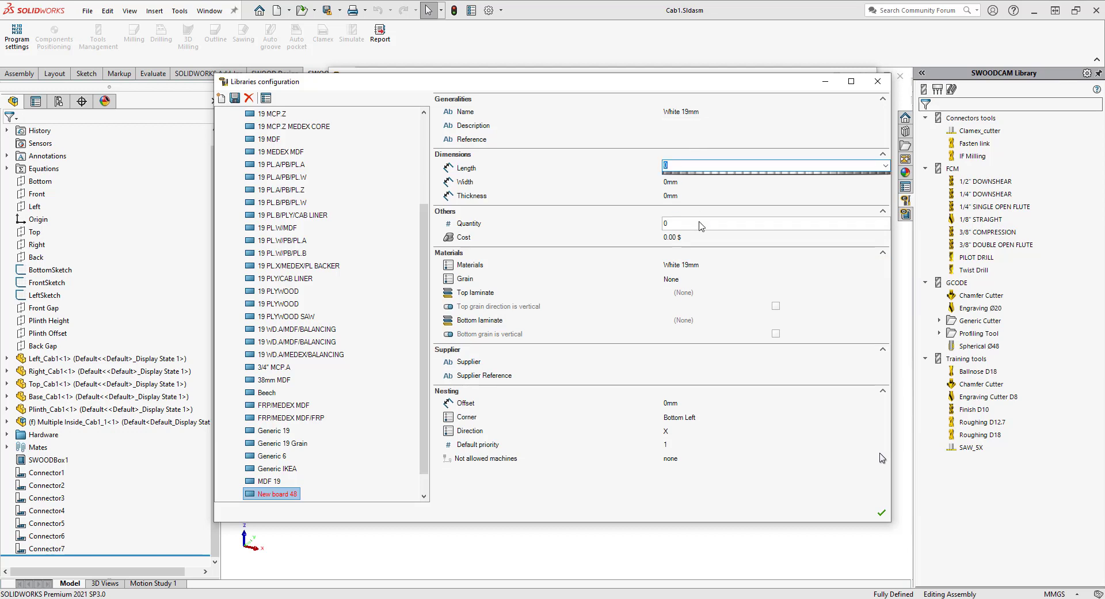
pyautogui.write('2438')
pyautogui.doubleClick(691, 182)
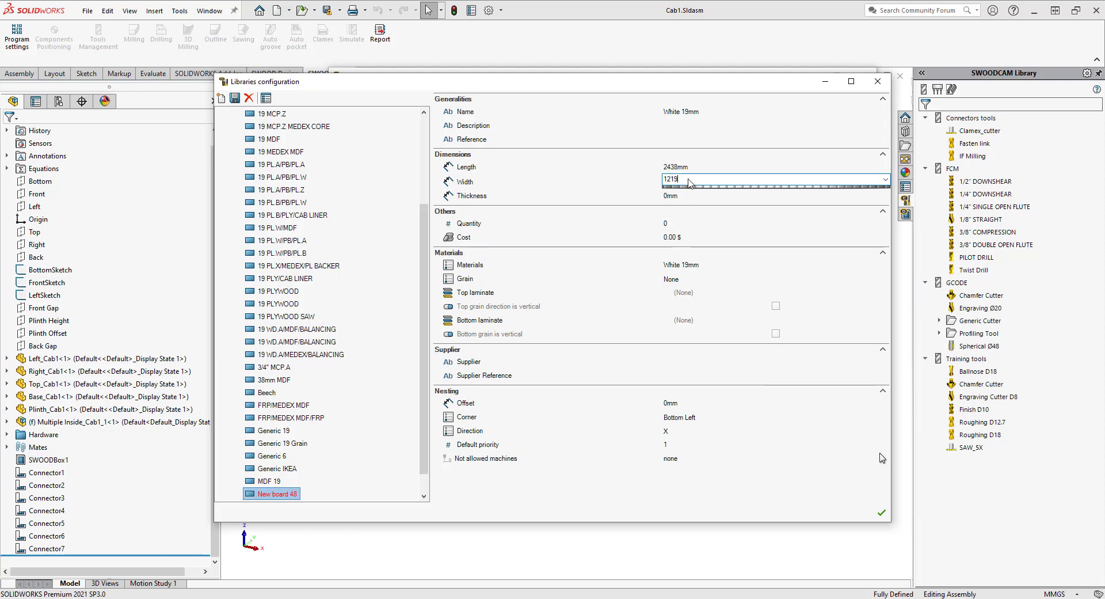
pyautogui.doubleClick(688, 195)
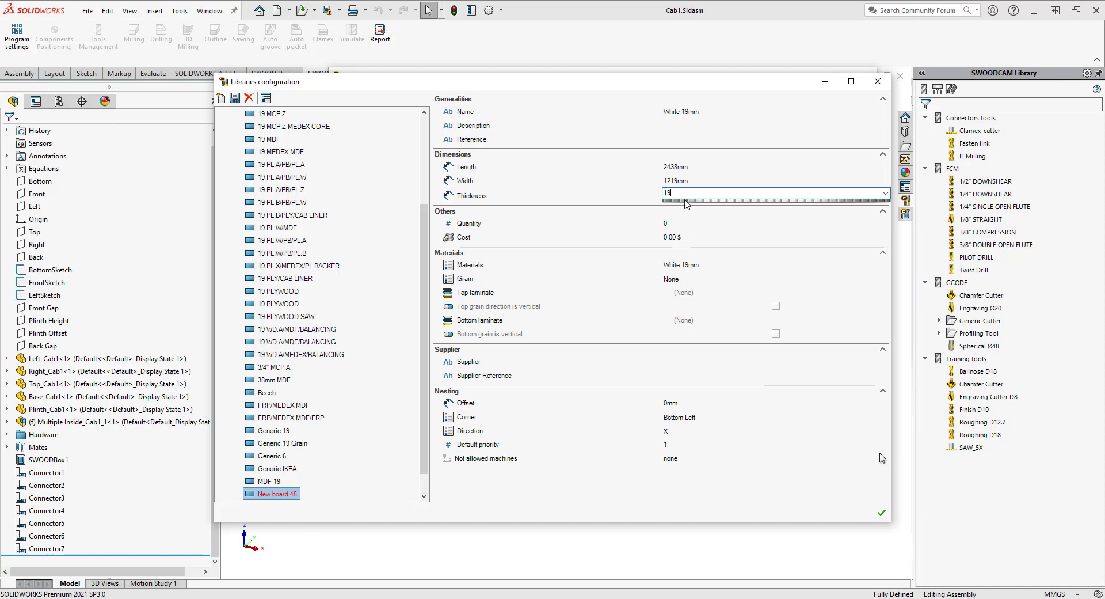
pyautogui.doubleClick(682, 224)
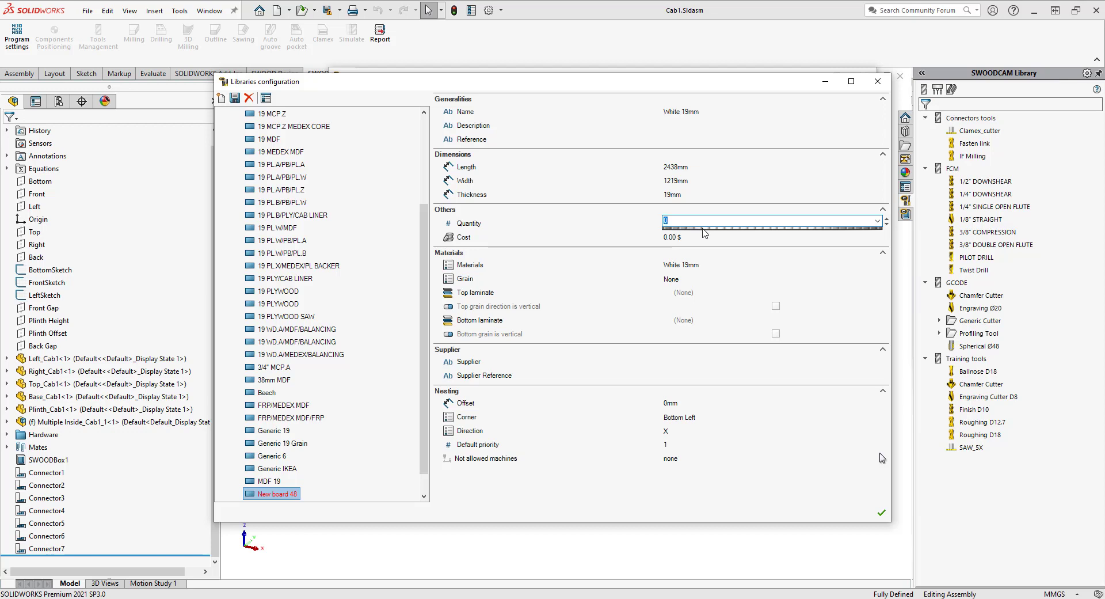
pyautogui.click(720, 494)
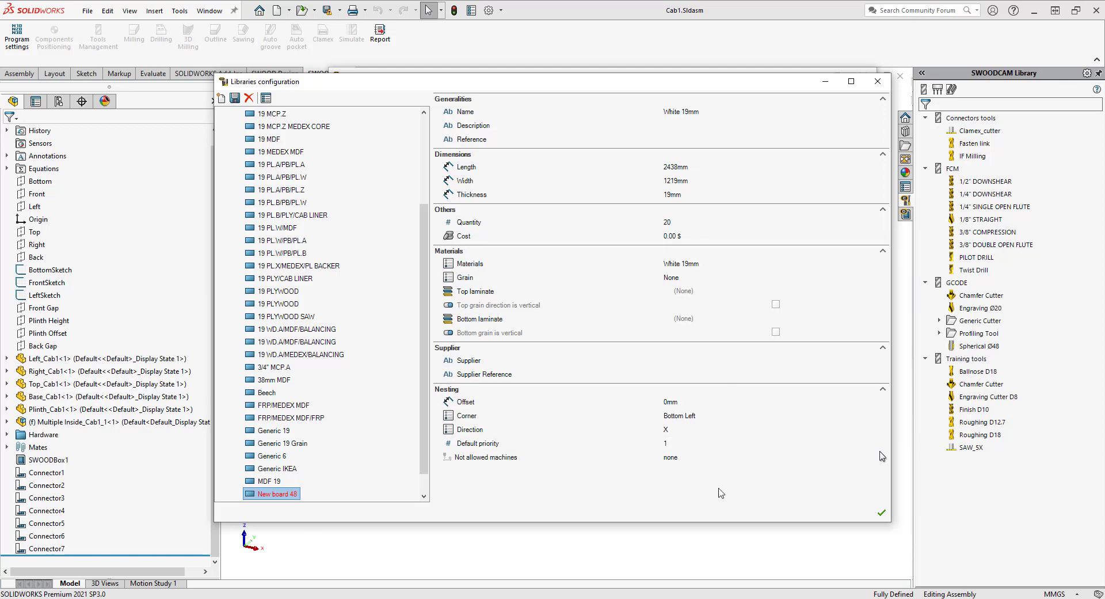
# - Save the White 19mm board to the Boards library, then review the parts' materials
pyautogui.click(882, 513)
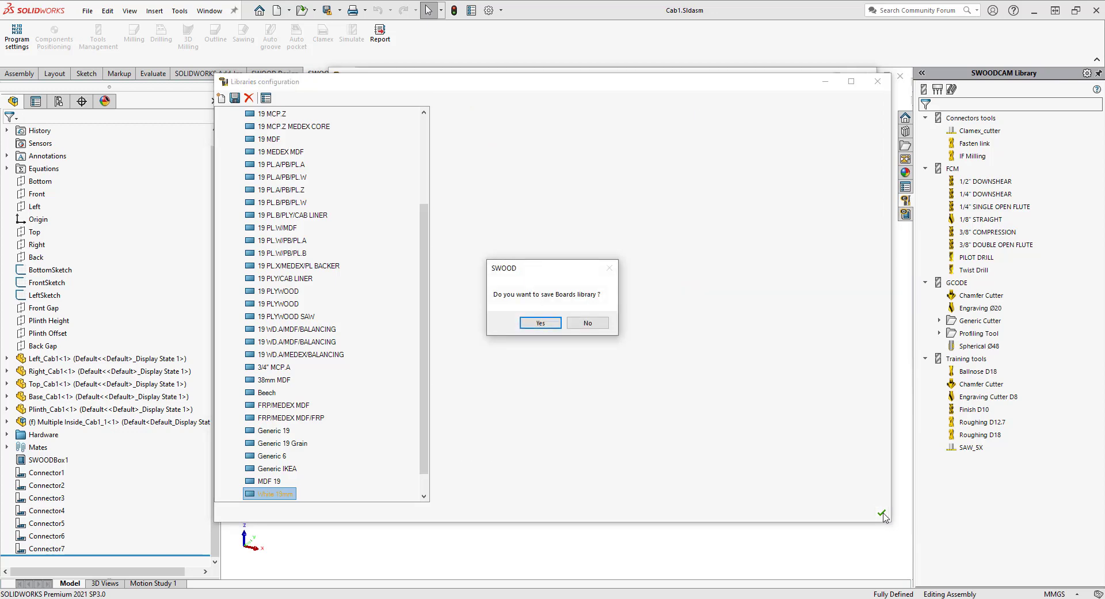
pyautogui.click(540, 323)
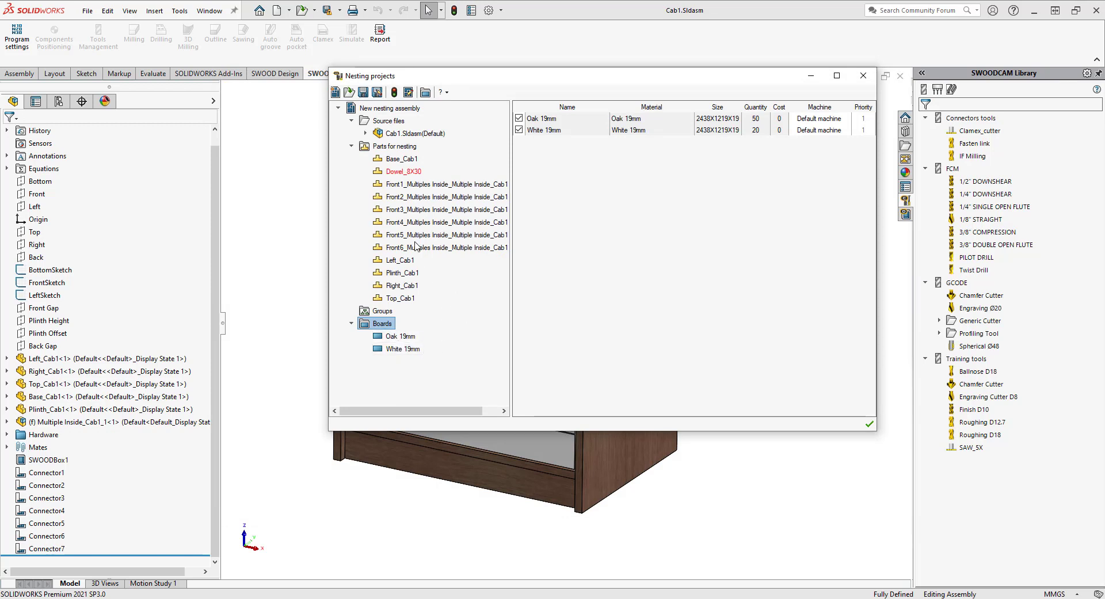
pyautogui.click(395, 148)
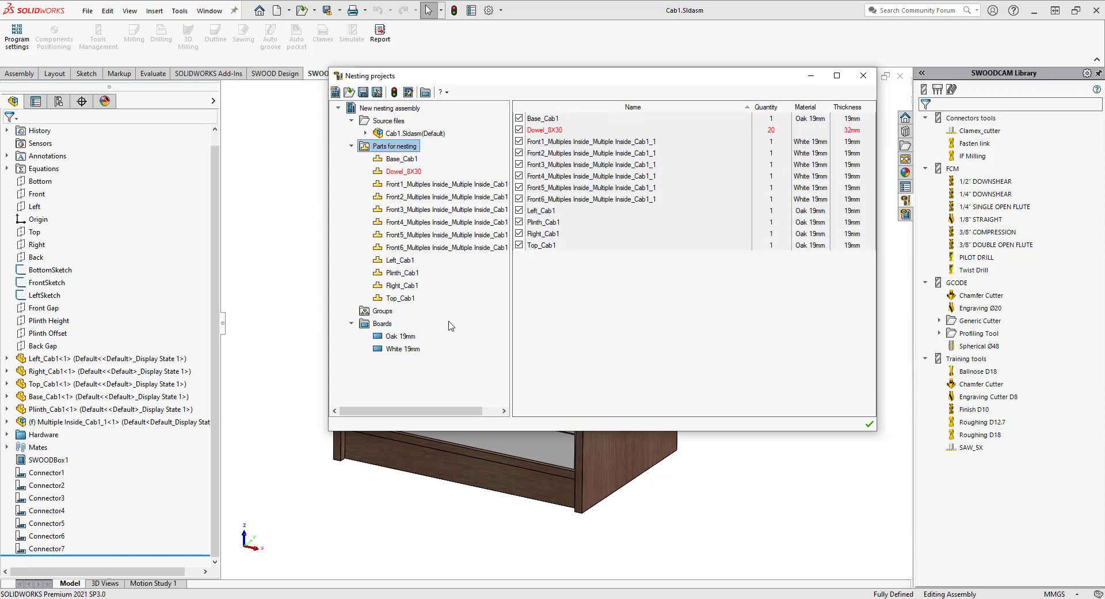
pyautogui.moveTo(415, 176)
pyautogui.click(488, 391)
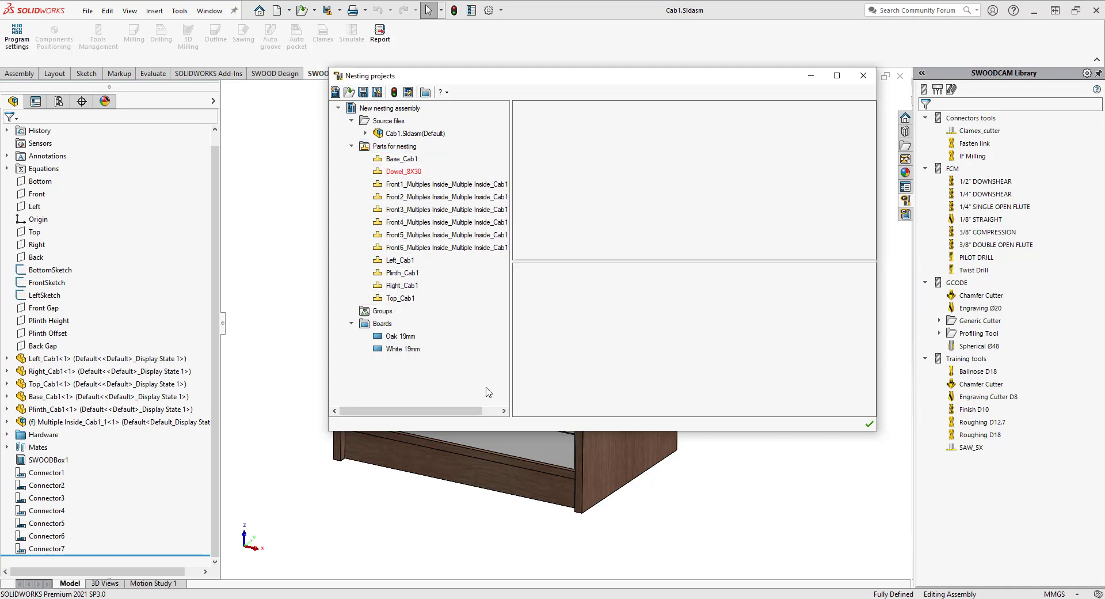
# - Rebuild the nesting to lay the cabinet parts on one Oak 19mm and one White 19mm sheet
pyautogui.click(395, 97)
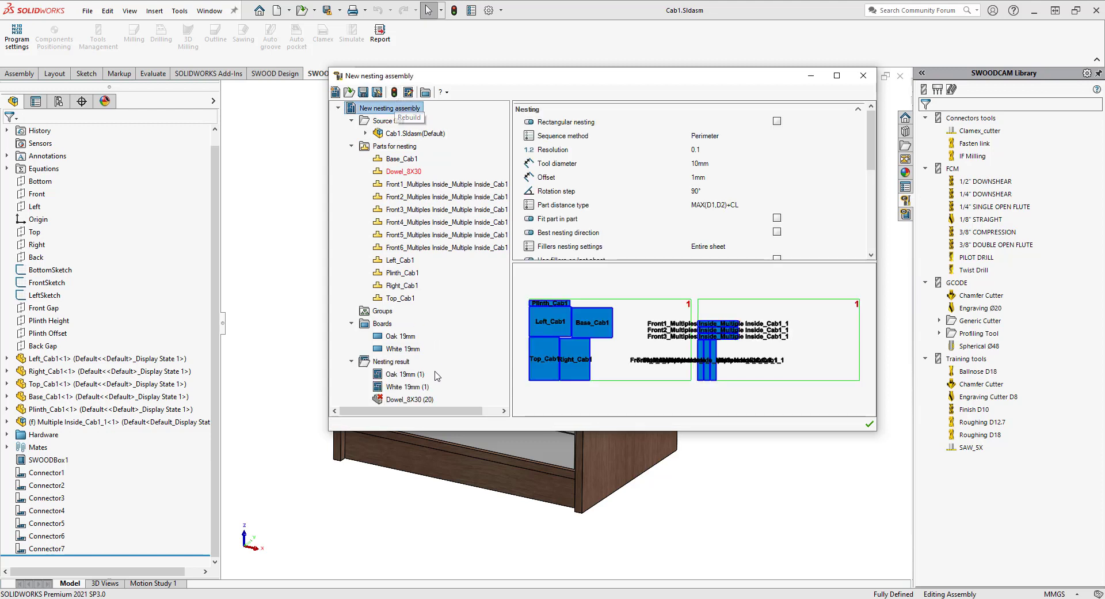